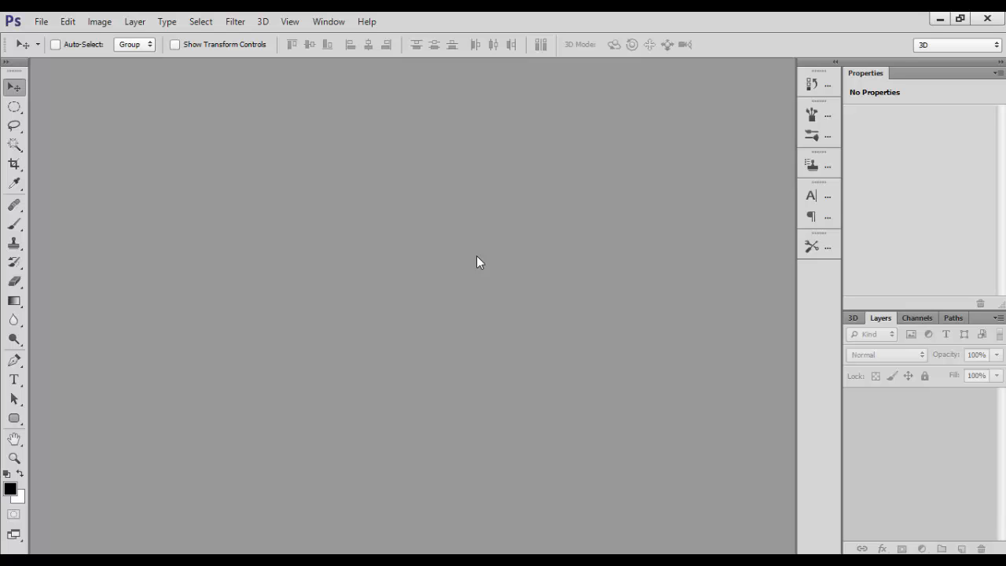
- Switch from the Elliptical Marquee tool to the Move tool and examine how the tool options differ
key("m")
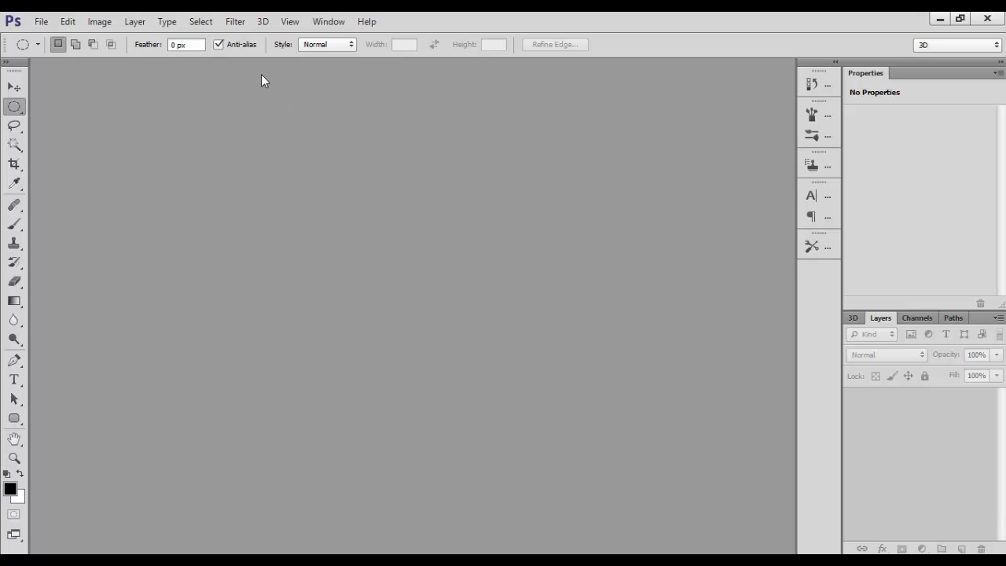
key("ctrl+d")
mouse_move(106, 162)
left_mouse_down()
mouse_move(169, 79)
mouse_move(140, 59)
left_mouse_up()
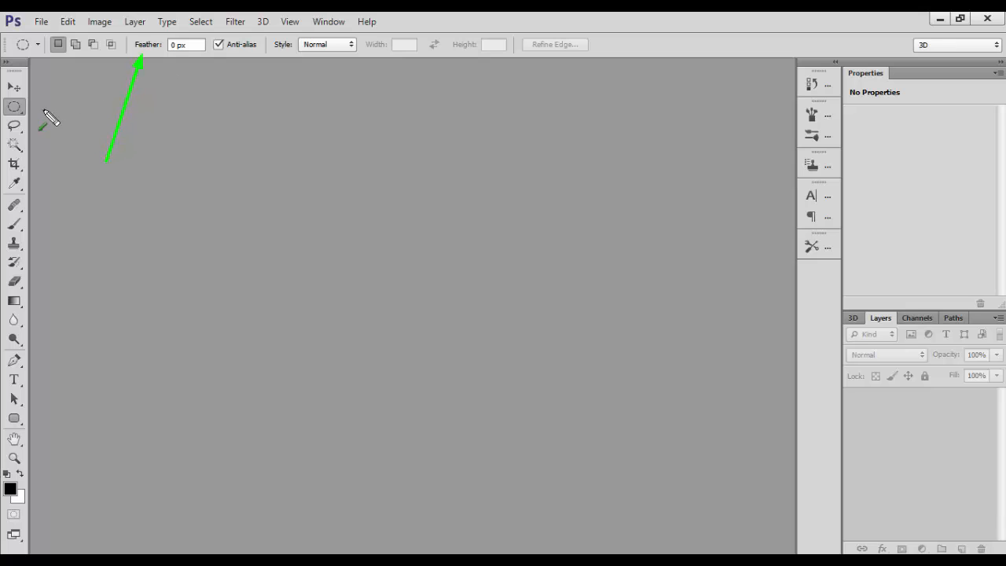
left_click_drag(291, 151, 31, 114)
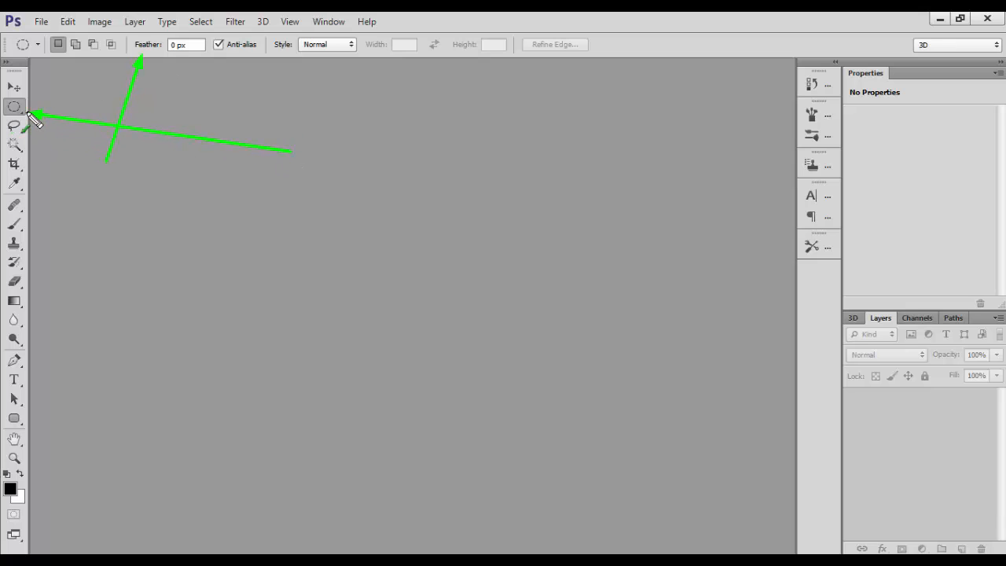
key("ctrl+d")
key("g")
key("v")
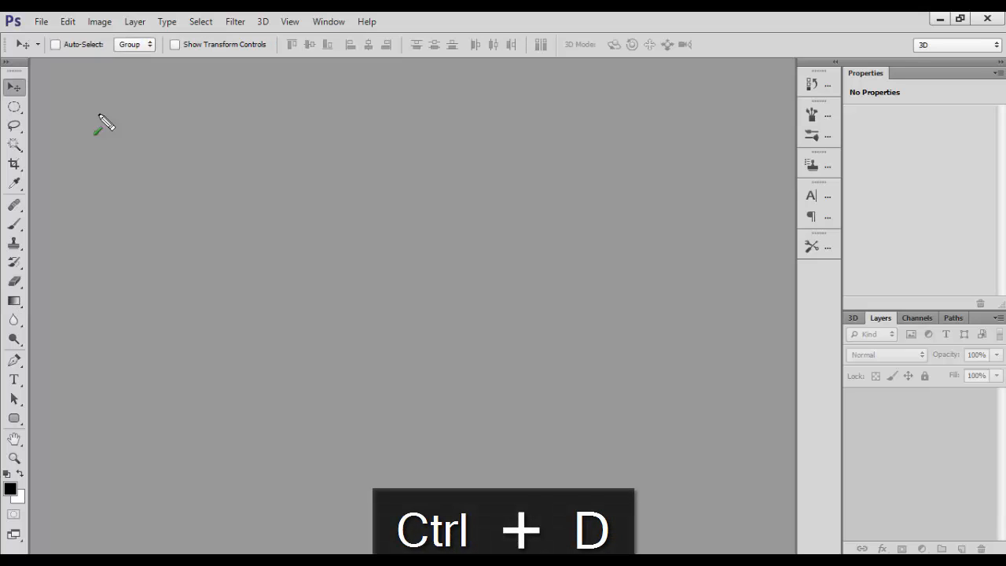
mouse_move(4, 48)
left_mouse_down()
mouse_move(589, 102)
mouse_move(626, 69)
mouse_move(484, 69)
left_mouse_up()
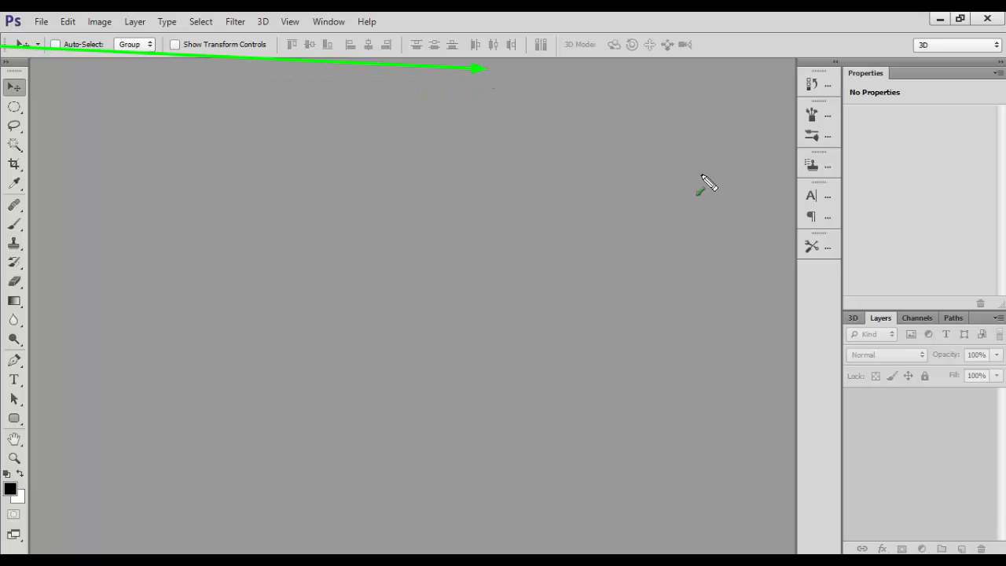
left_click_drag(701, 175, 339, 56)
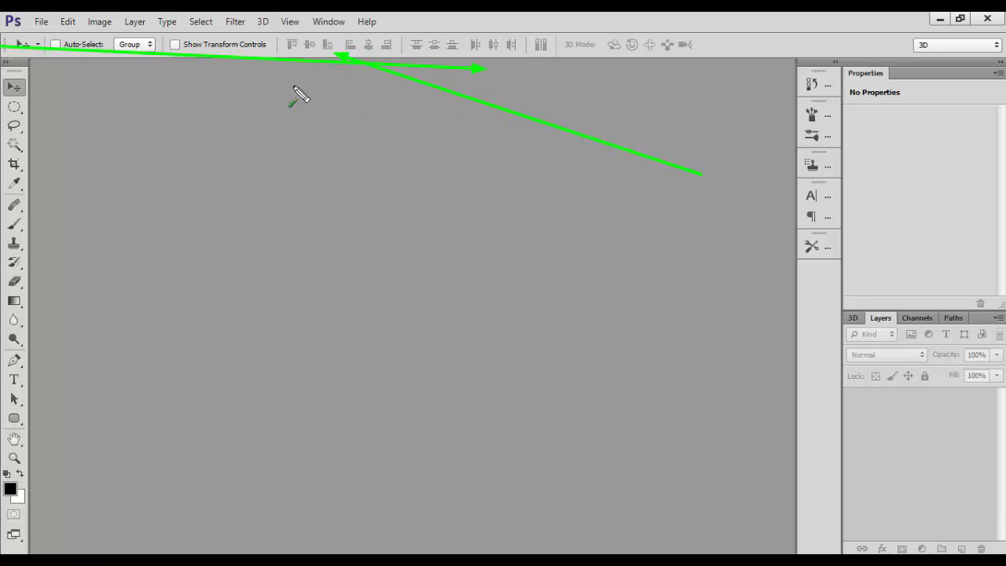
left_click_drag(275, 235, 180, 67)
key("ctrl+d")
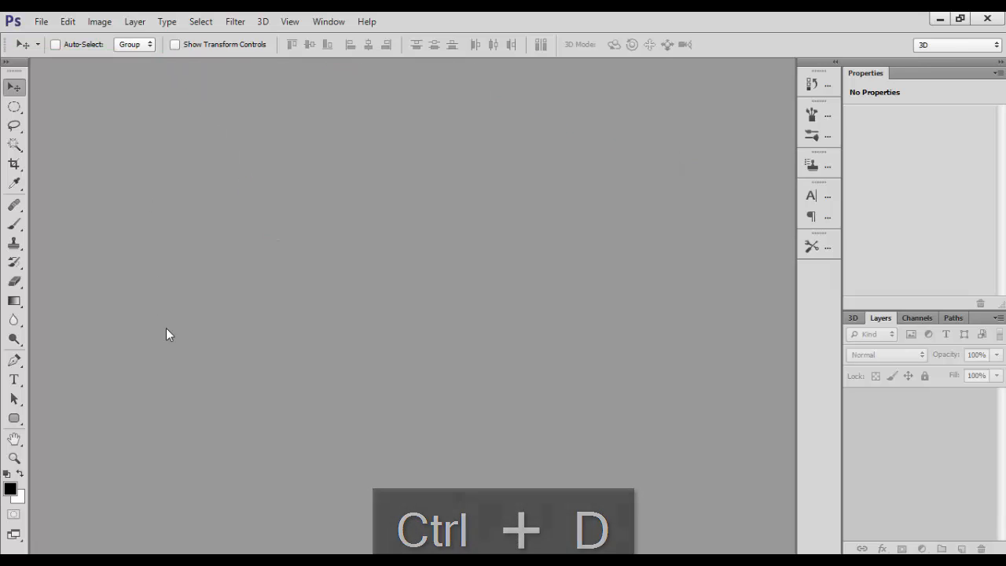
- Create a new 1440 × 1080 pixel document named "Move Tool"
key("ctrl+n")
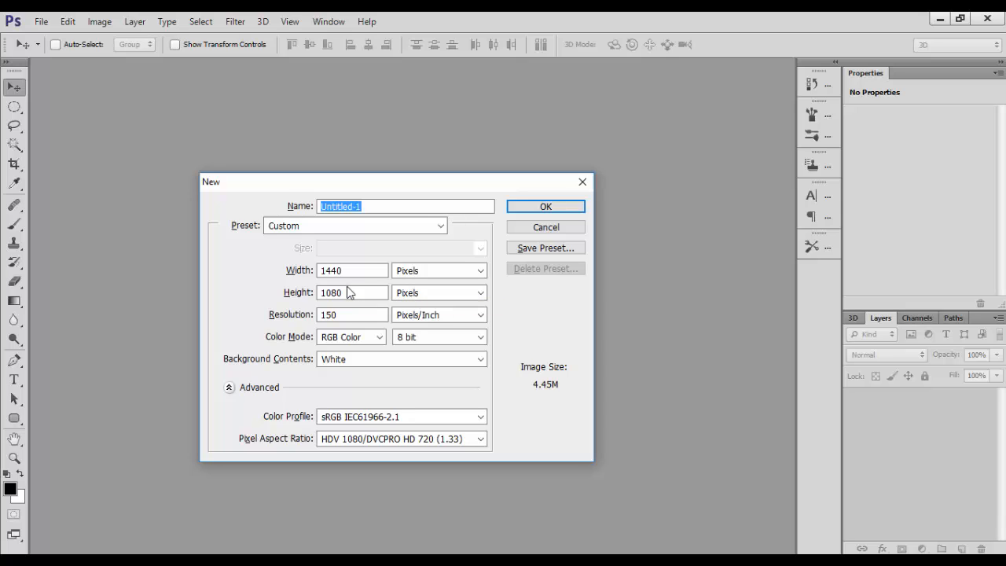
type("Move Tool")
key("Return")
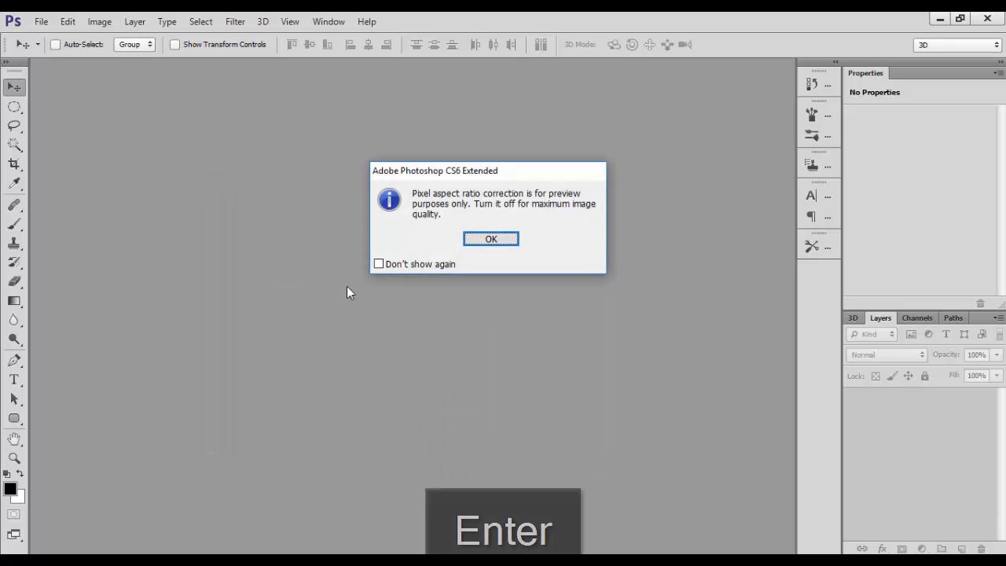
key("Return")
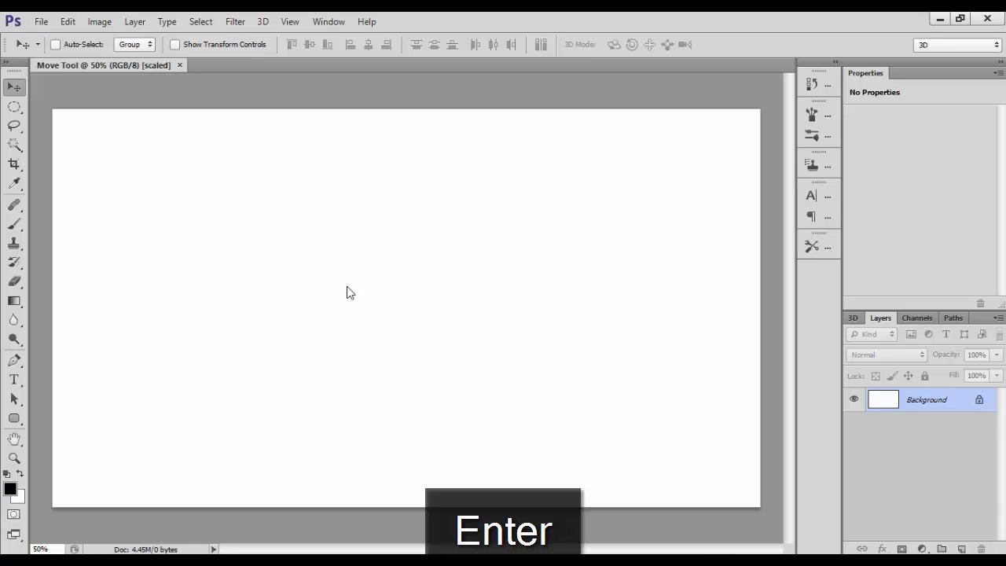
- Convert the locked Background into a regular layer named "Main Layer"
double_click(936, 402)
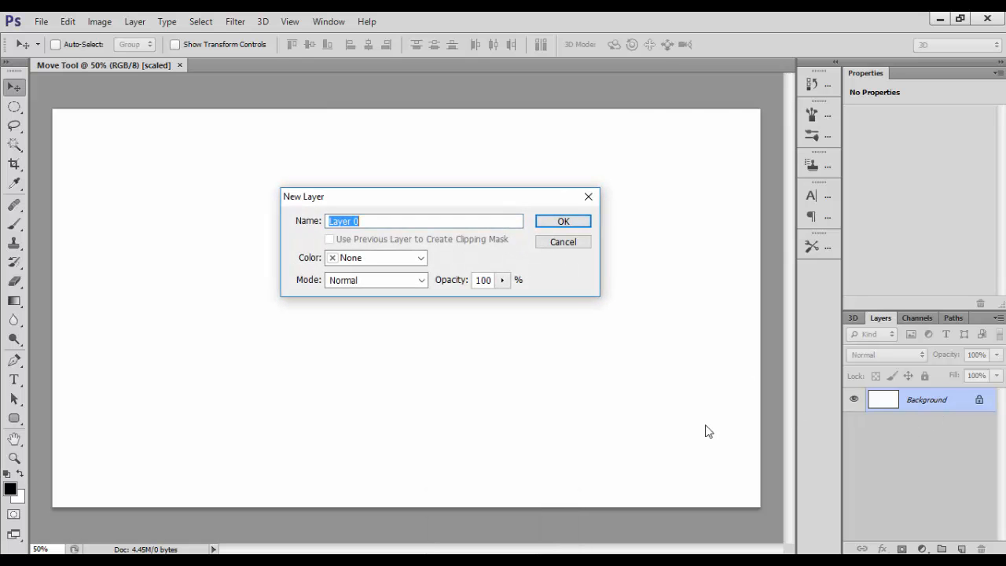
type("Main Layer")
key("Return")
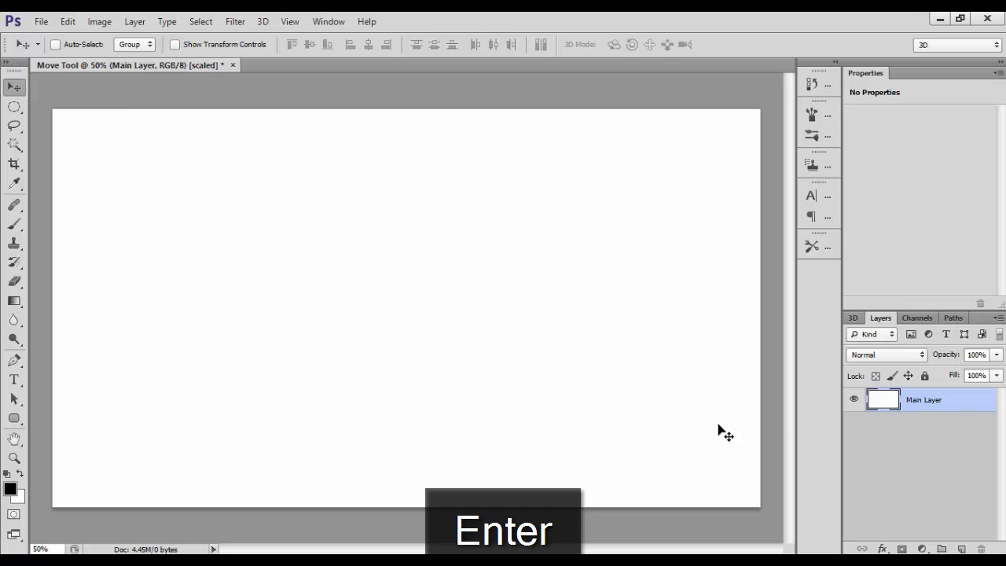
- Add a new layer with a black, roughly square rectangle in the left part of the canvas, then clear the selection
left_click(958, 547)
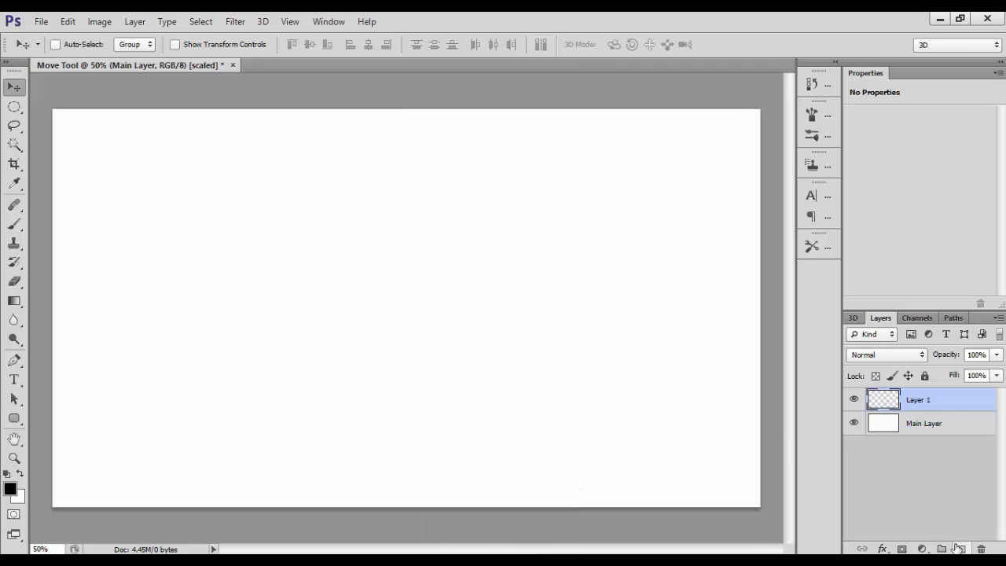
left_click_drag(16, 112, 45, 110)
left_click_drag(89, 187, 252, 343)
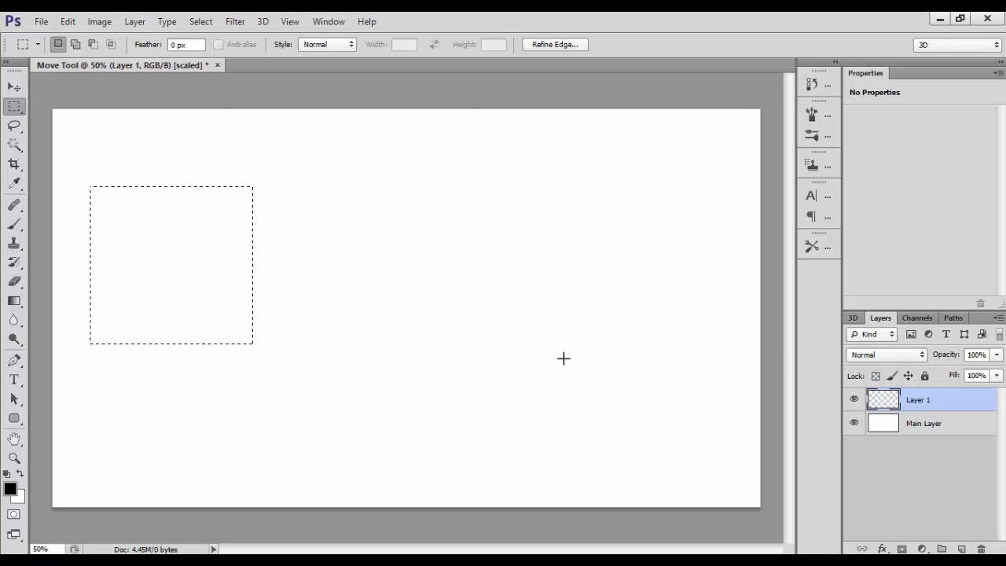
key("alt+BackSpace")
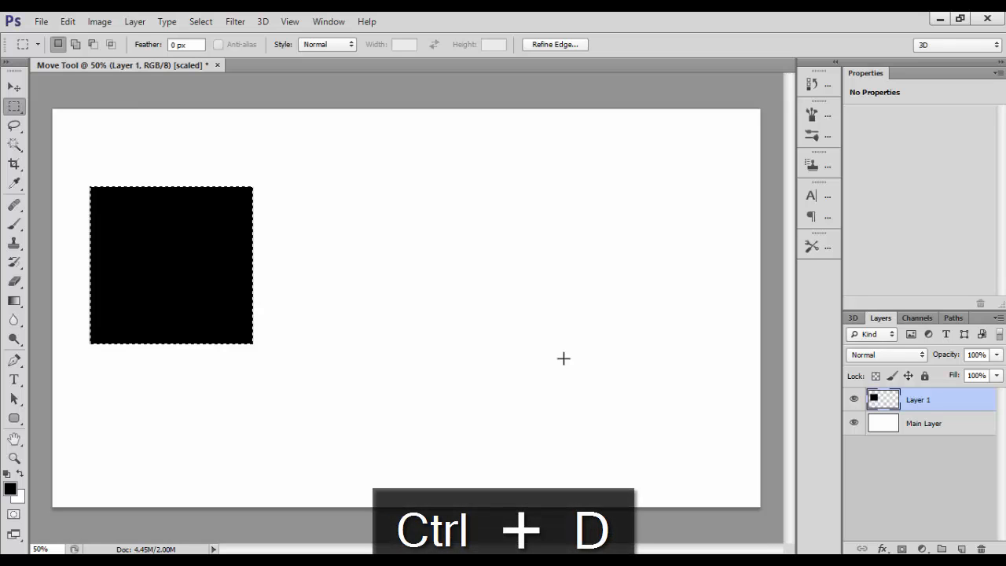
left_click(201, 22)
left_click(222, 50)
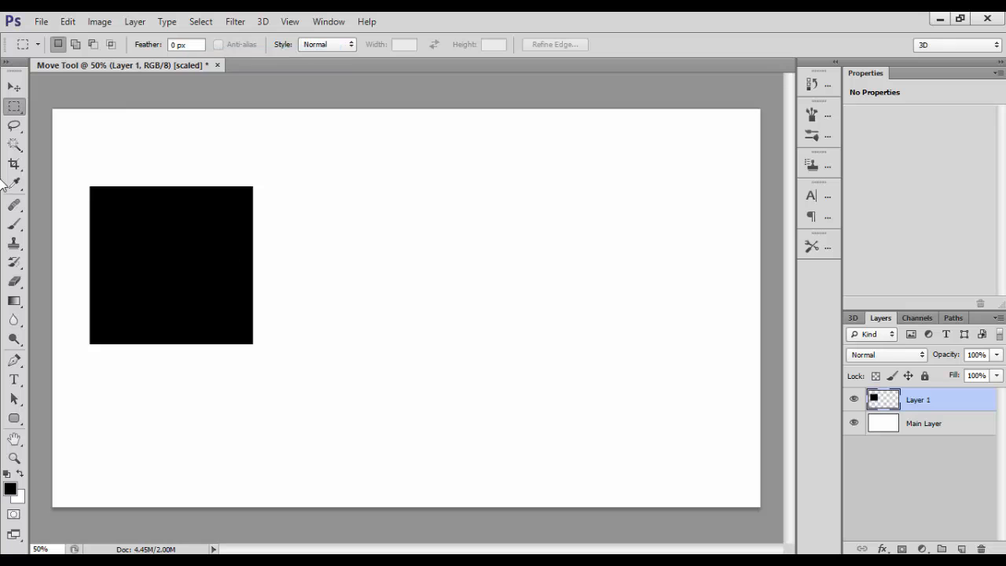
- Duplicate the black square's layer and move the copy to the lower right of the original
left_click(14, 87)
key("ctrl+j")
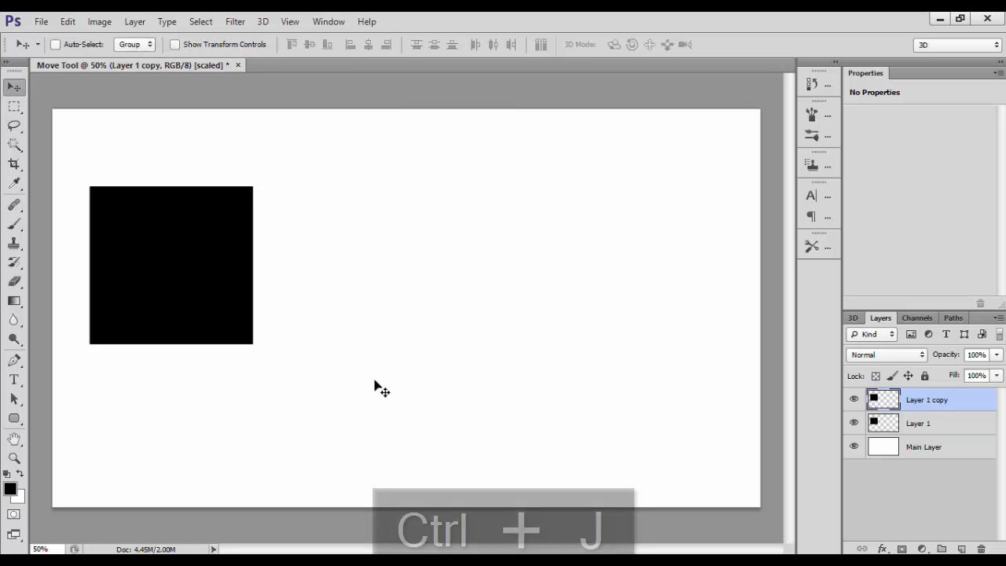
left_click_drag(176, 288, 373, 379)
- Scale the copied square down proportionally about its centre and shift it slightly up toward the original
key("ctrl+t")
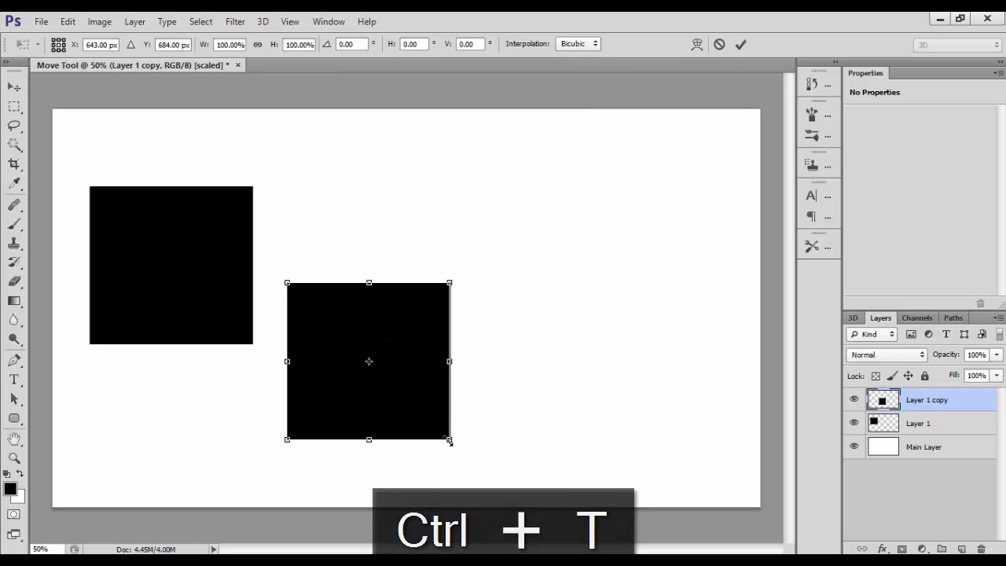
left_click_drag(449, 440, 427, 417)
key("Return")
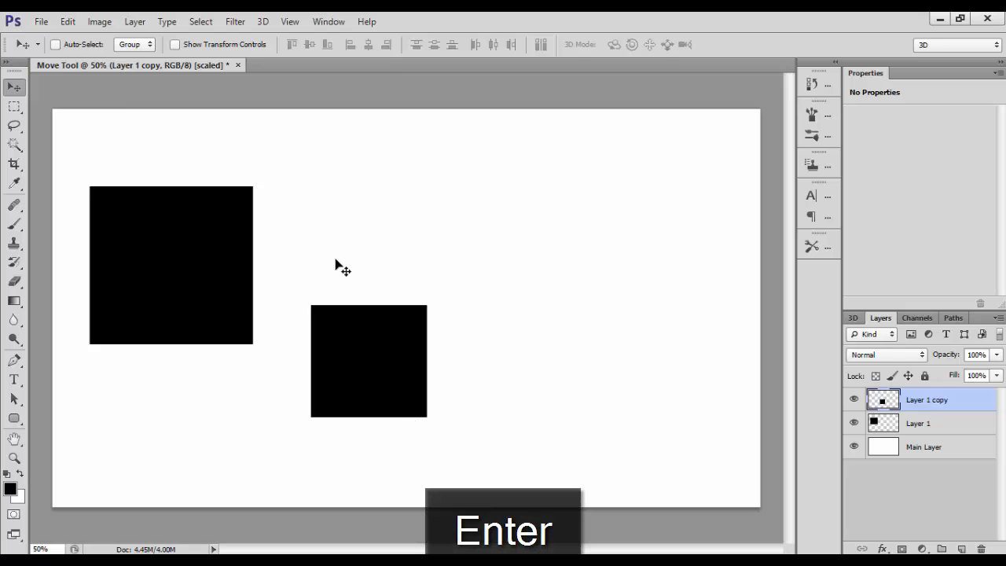
left_click_drag(369, 343, 340, 330)
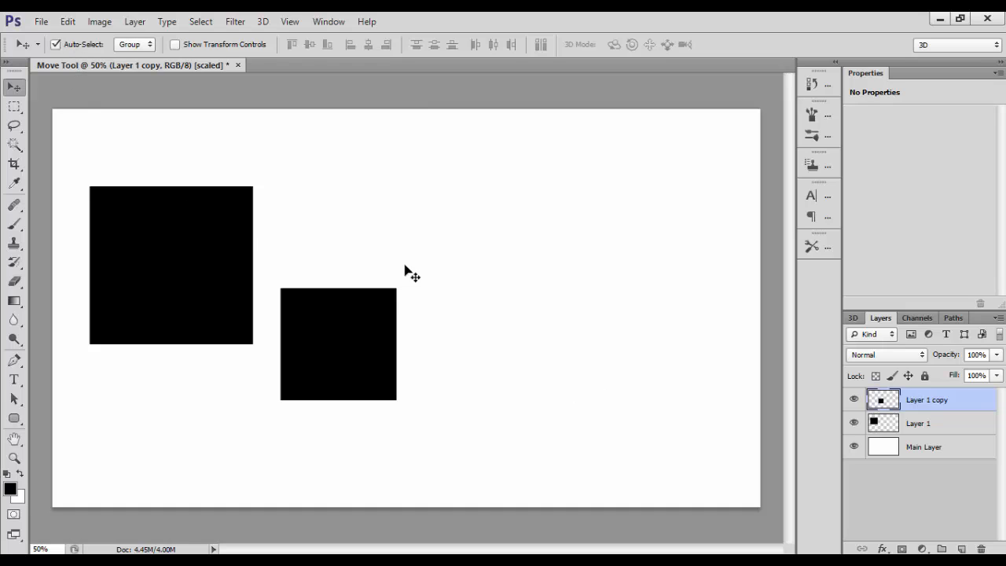
- Colour-label the layers: red for Main Layer, blue for Layer 1 and violet for Layer 1 copy
left_click(670, 365)
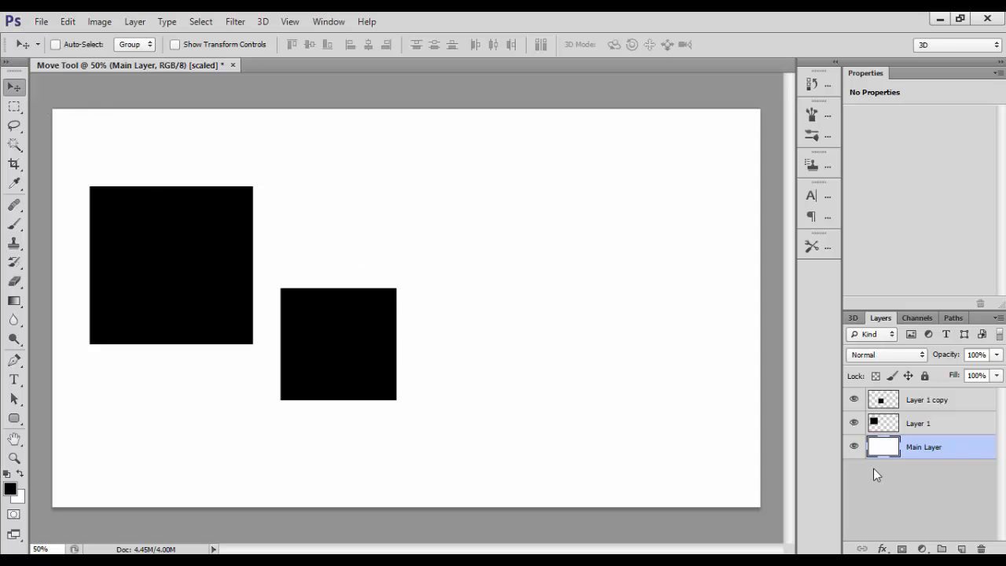
right_click(913, 448)
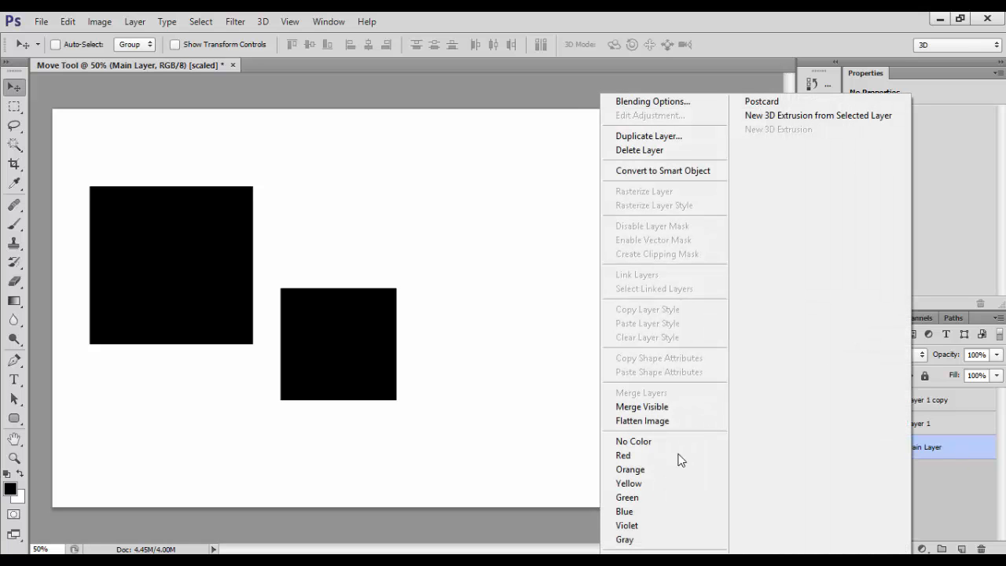
left_click(657, 456)
right_click(892, 426)
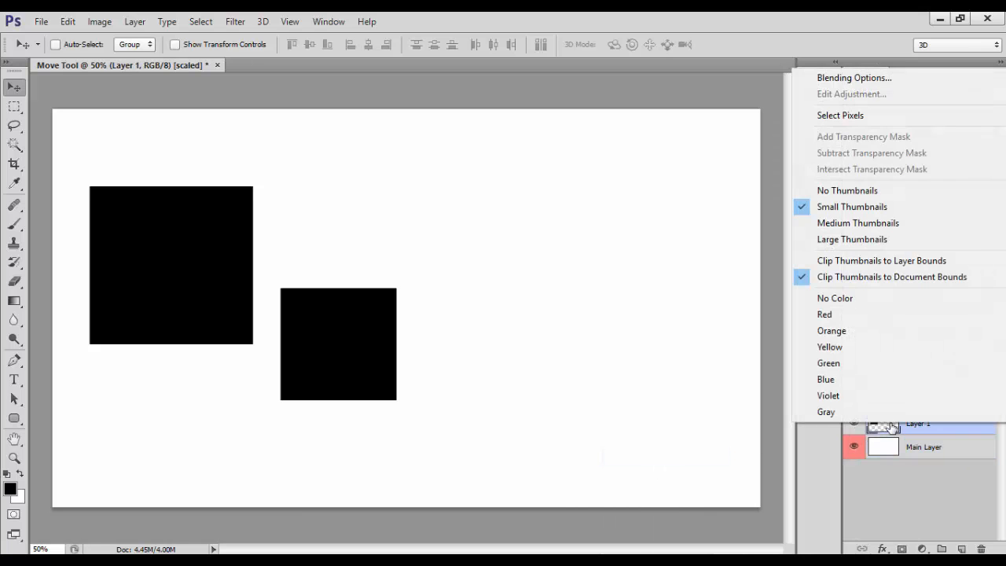
left_click(866, 380)
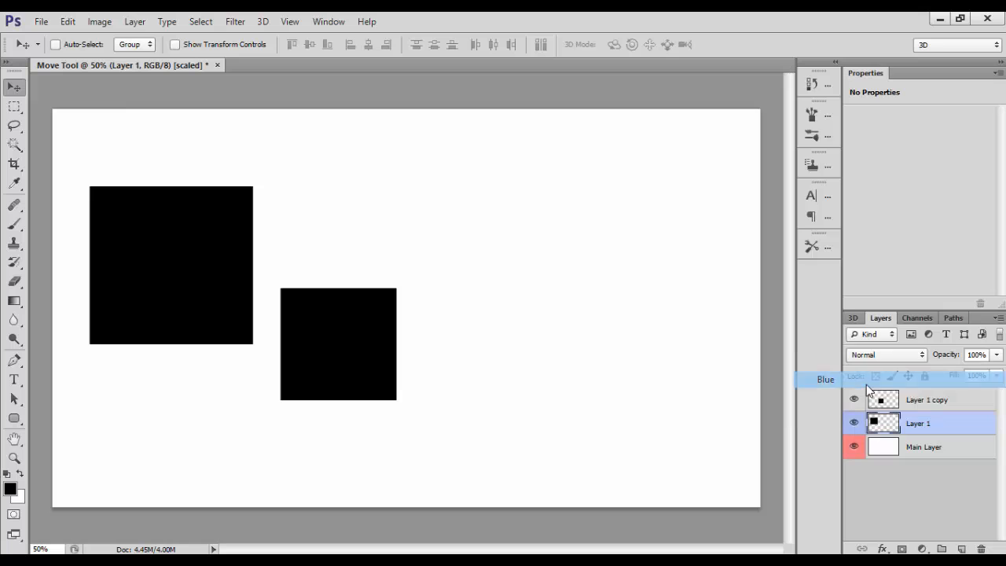
right_click(926, 405)
left_click(628, 509)
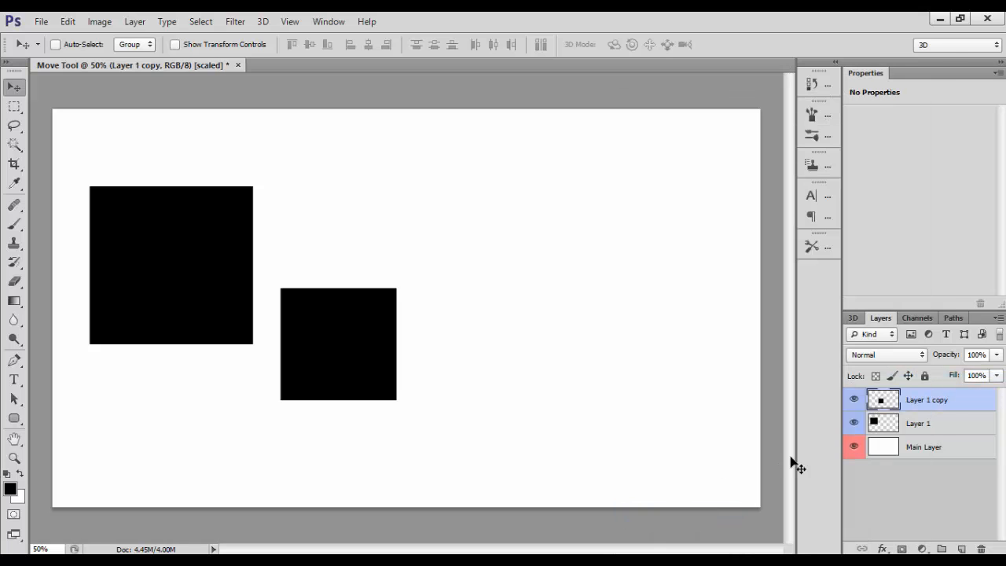
right_click(888, 402)
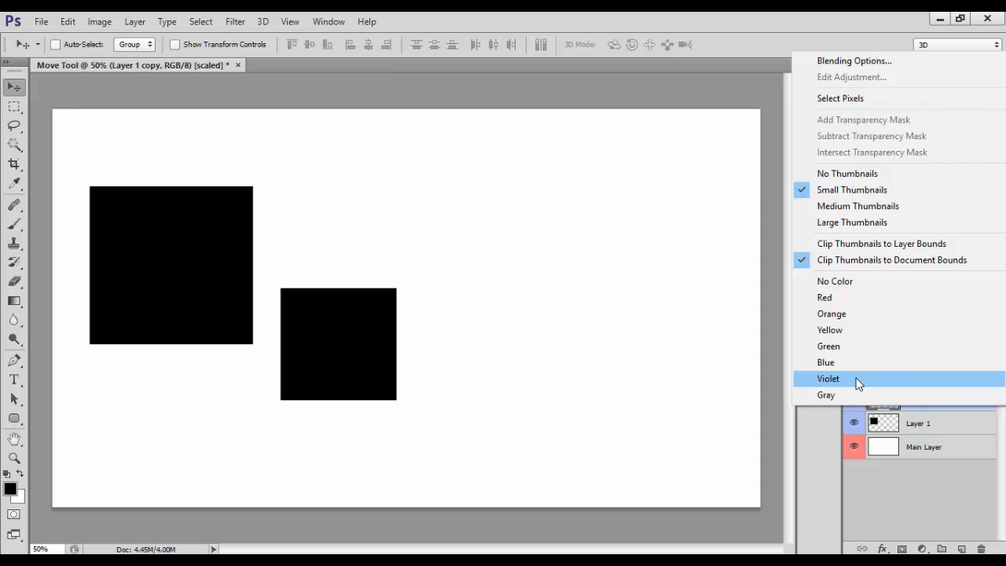
left_click(856, 379)
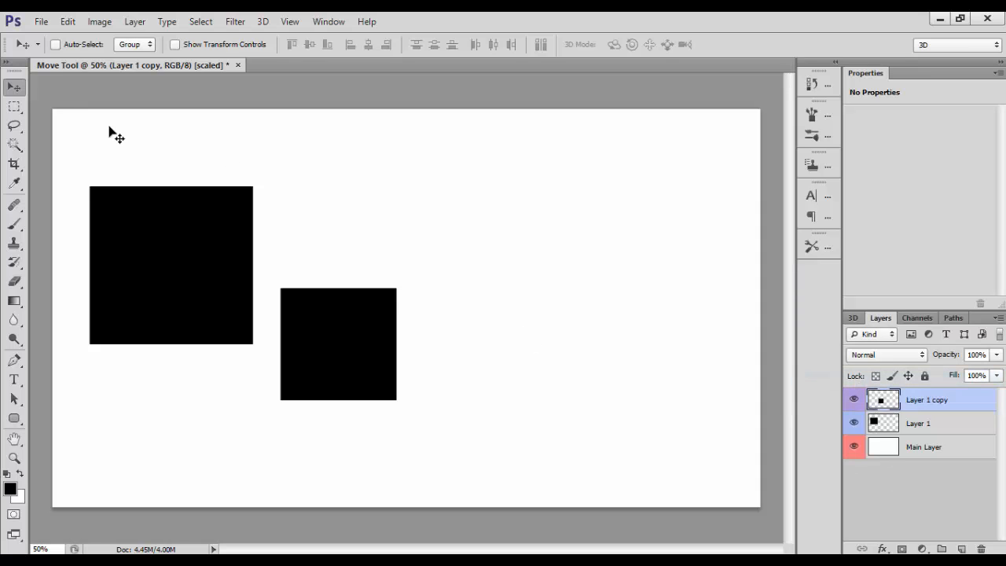
- Enable Auto-Select for the Move tool and try selecting both squares and the white background directly on the canvas
left_click(74, 43)
left_click(142, 275)
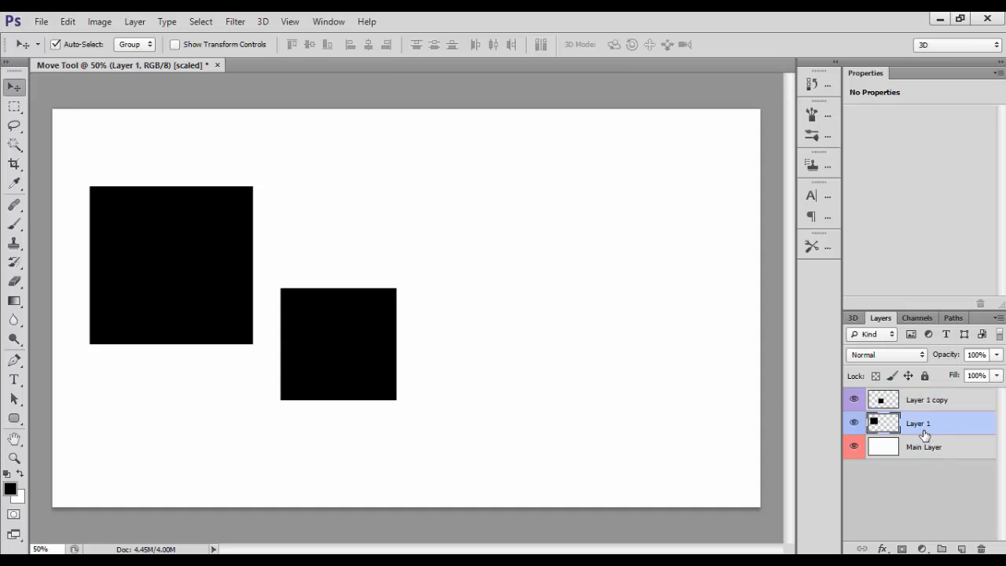
key("ctrl+1")
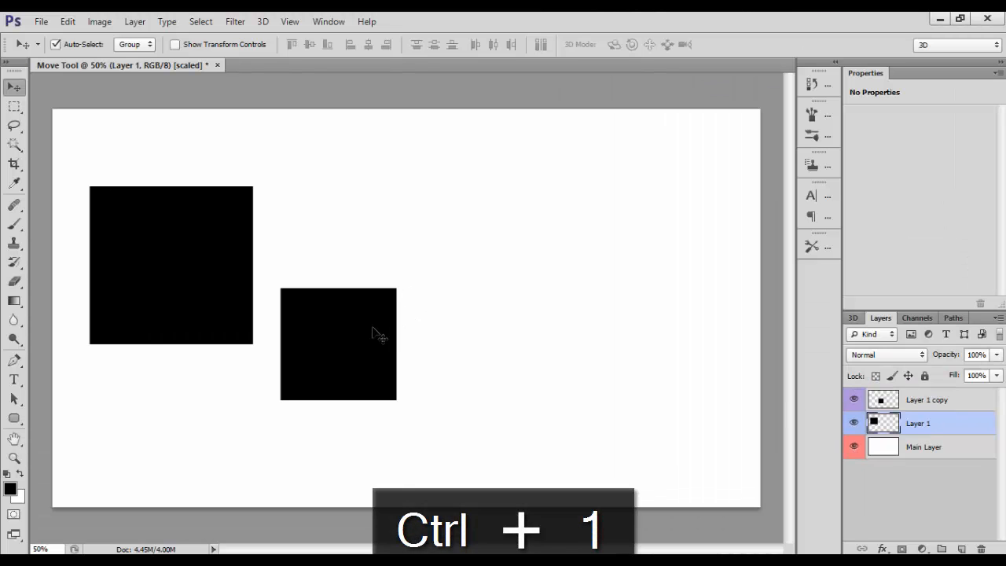
left_click(374, 331)
left_click(683, 313)
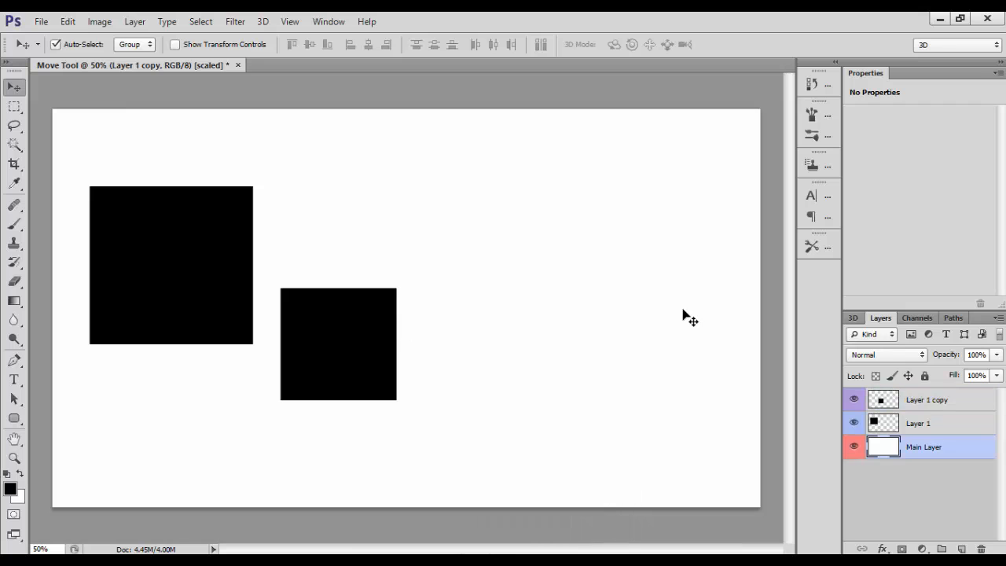
key("ctrl+1")
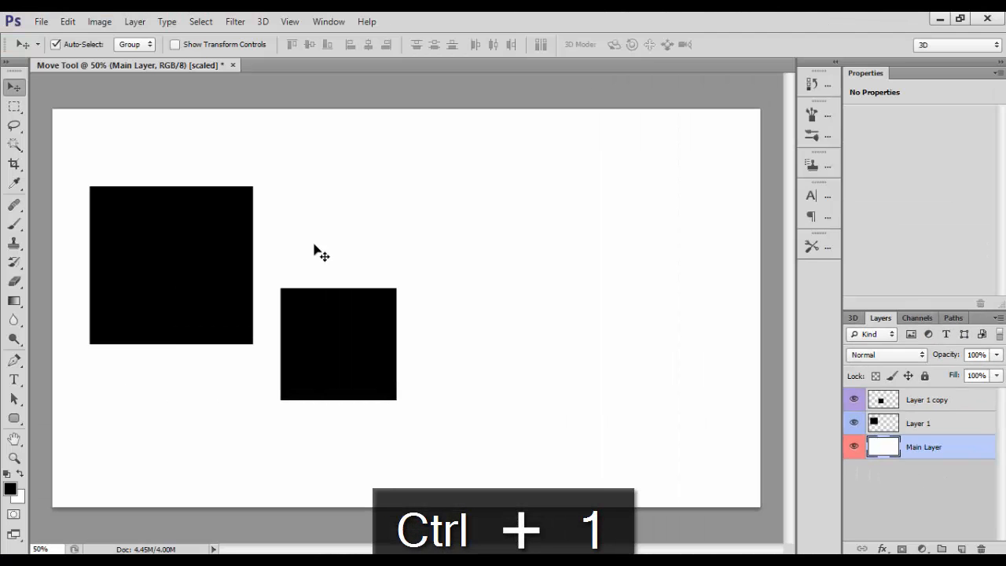
left_click(149, 285)
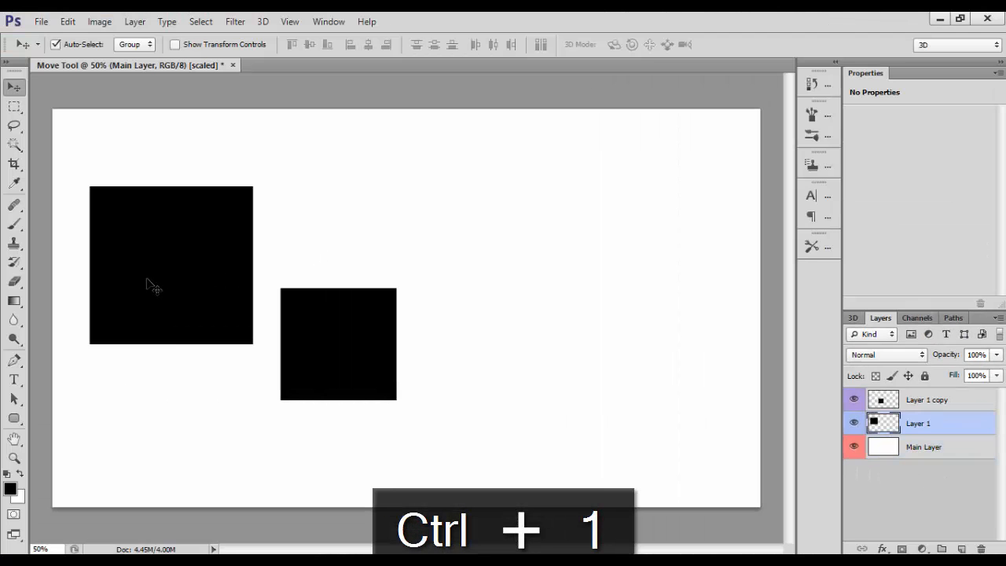
- Using Auto-Select, move the small square up and the large square right, then shift the small one left to overlap it
left_click(345, 367)
left_click_drag(344, 368, 409, 311)
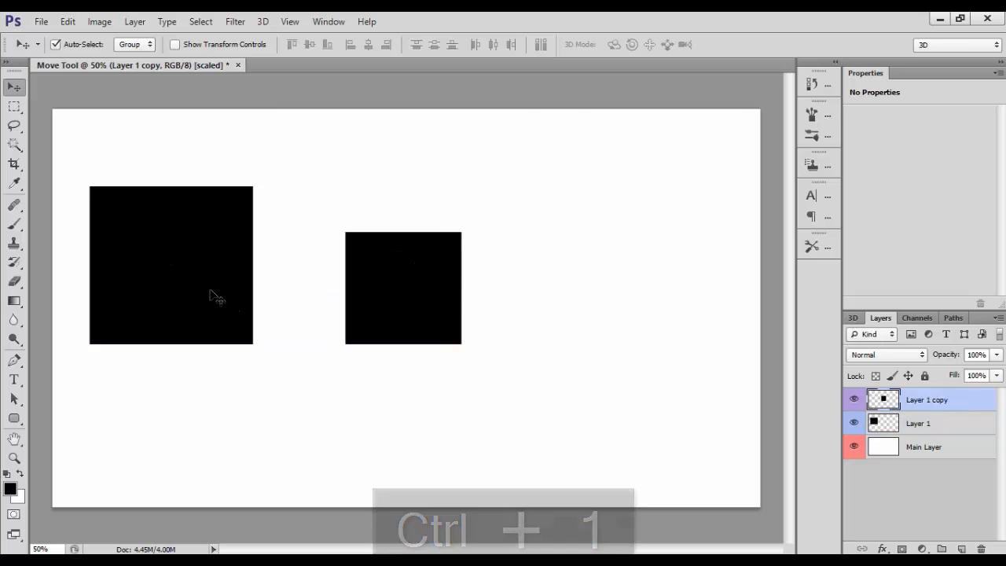
left_click_drag(213, 291, 258, 297)
left_click_drag(385, 291, 343, 299)
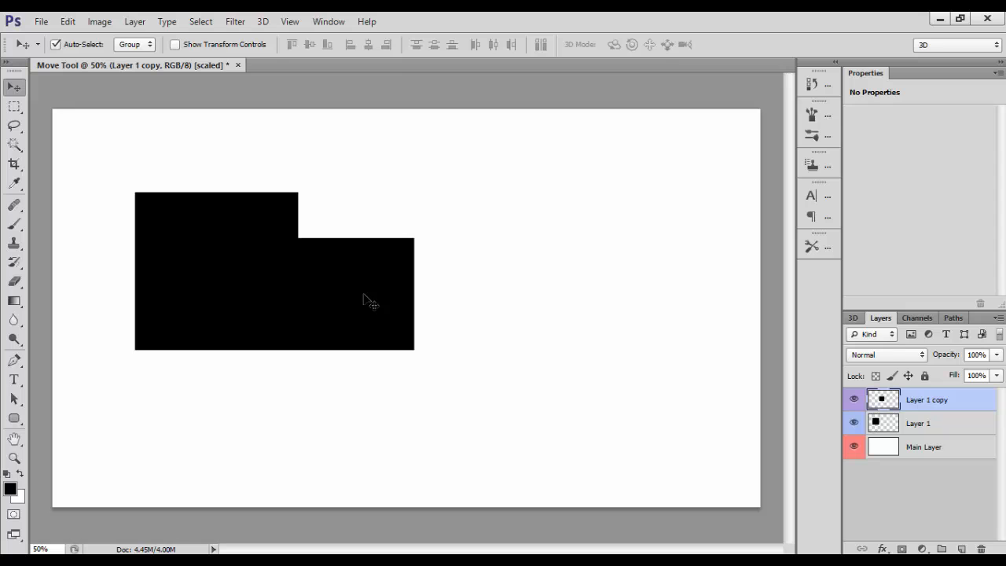
- Select Layer 1, Main Layer and Layer 1 again in the layer list, leaving Layer 1 active
left_click(911, 428)
left_click(912, 446)
left_click(918, 425)
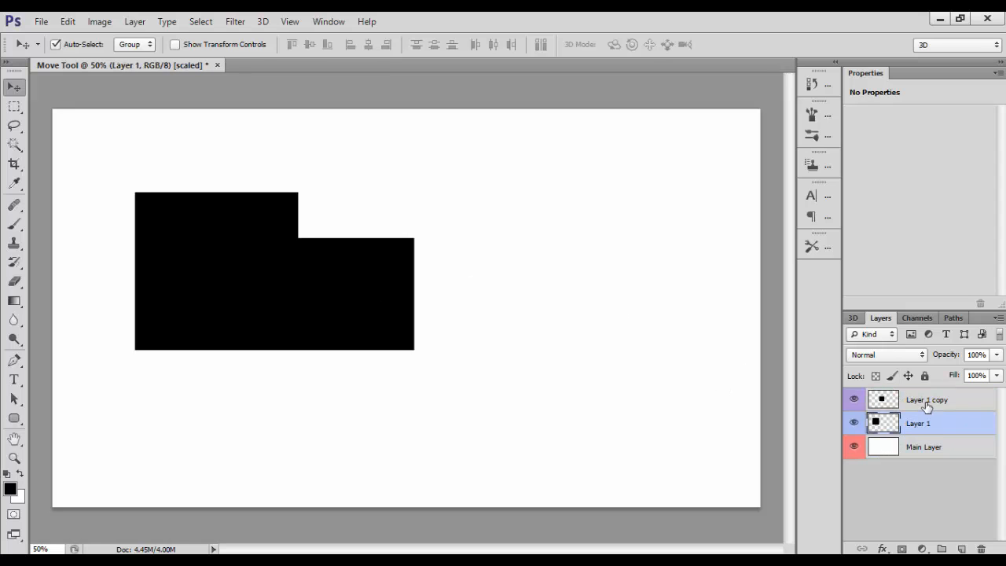
- Activate Layer 1 copy in the layer list, and use Auto-Select to pick the small square and the large square on the canvas
left_click(921, 402)
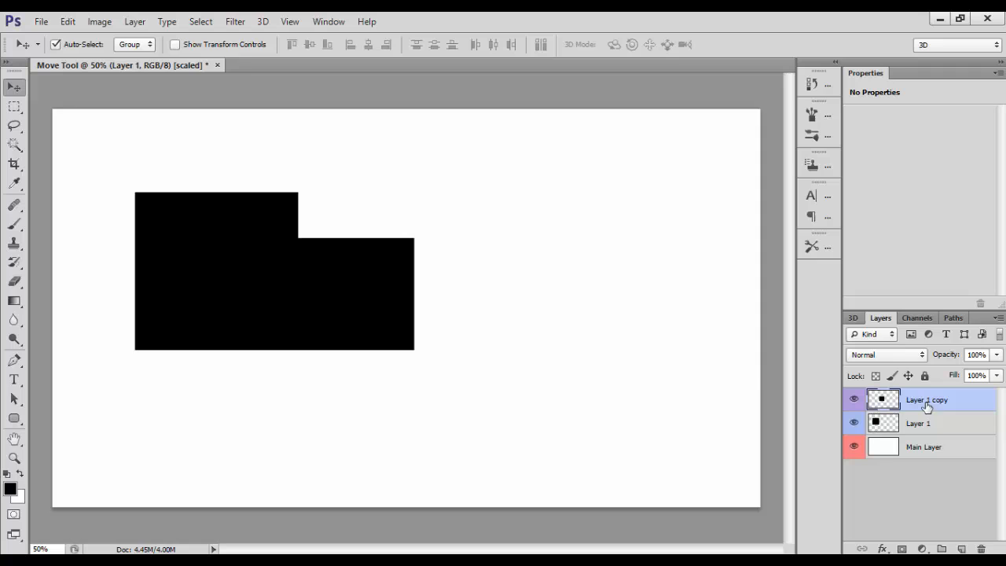
left_click(357, 307)
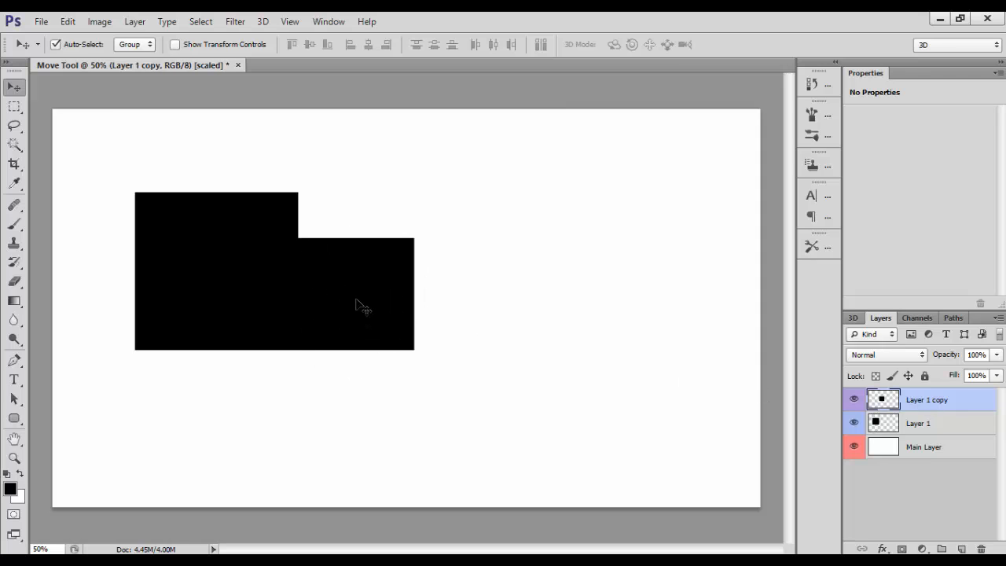
left_click(254, 275)
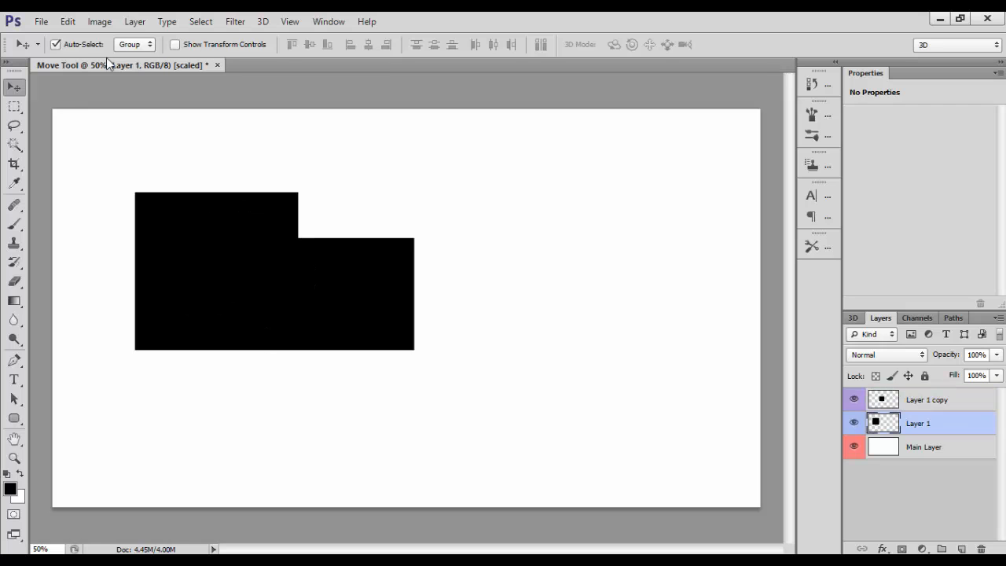
- Disable Auto-Select, temporarily auto-select the small square on the canvas and move it right, clear of the large square
left_click(55, 44)
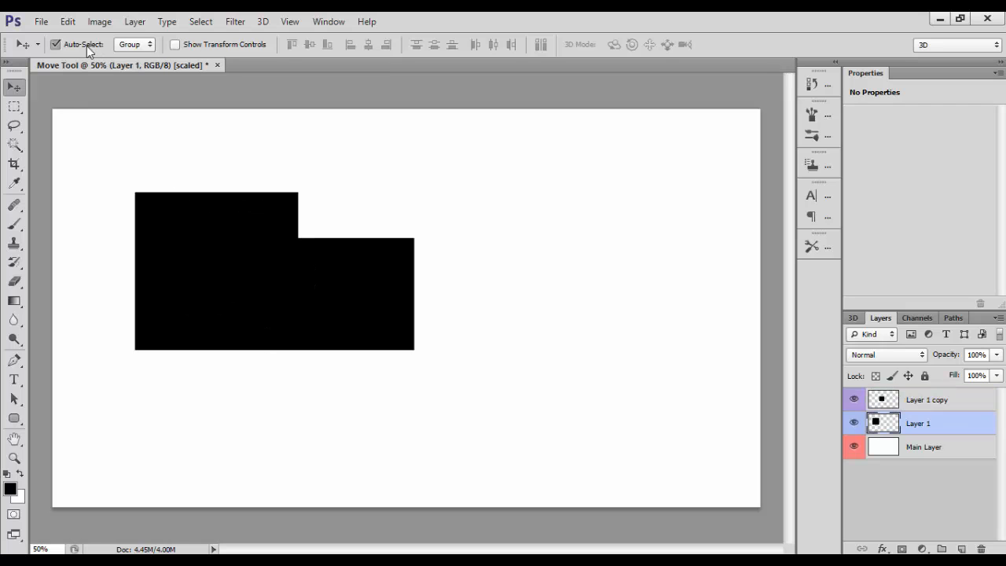
left_click(388, 293, "ctrl")
left_click_drag(393, 293, 532, 312)
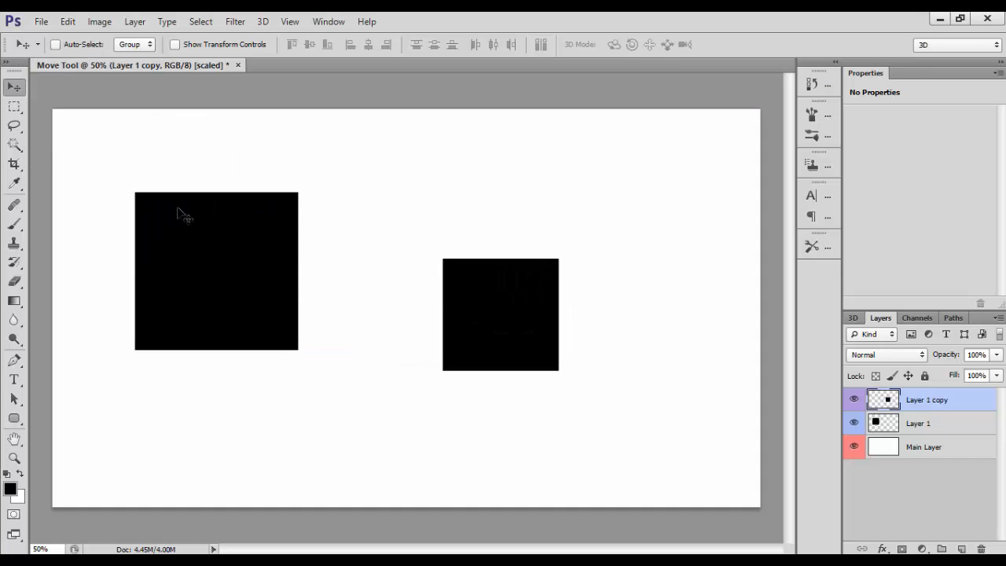
- Pick the large square with Auto-Select enabled, and pick it again using temporary auto-selection with the option turned off
left_click(240, 250)
left_click(78, 45)
left_click(224, 271)
left_click(65, 45)
left_click(241, 270, "ctrl")
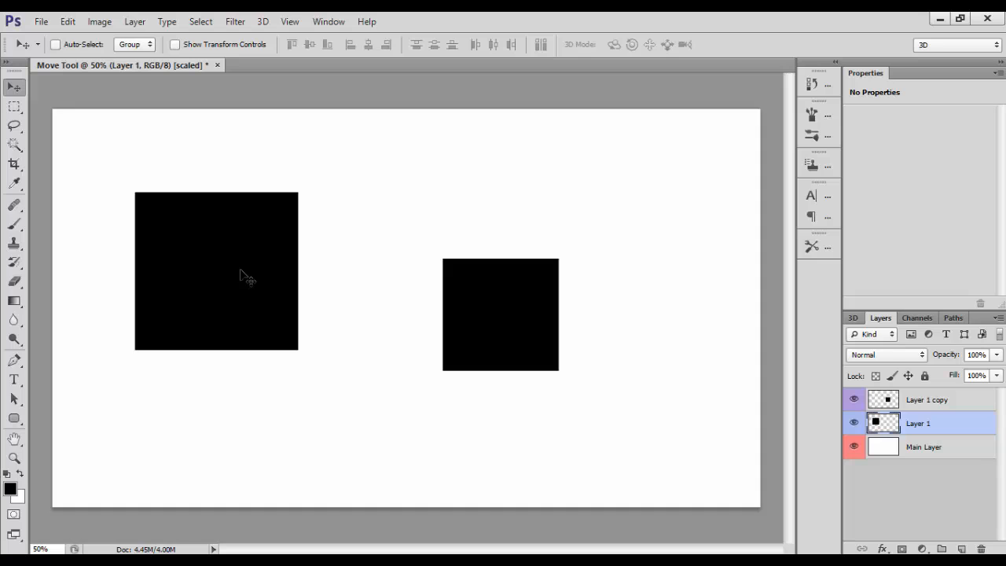
- Switch the Auto-Select target to Layer and back to Group
left_click(140, 46)
left_click(136, 72)
left_click(138, 46)
left_click(139, 60)
- Show the transform controls and scale the large square from its upper-right corner to about 95% width and 88% height
left_click(202, 44)
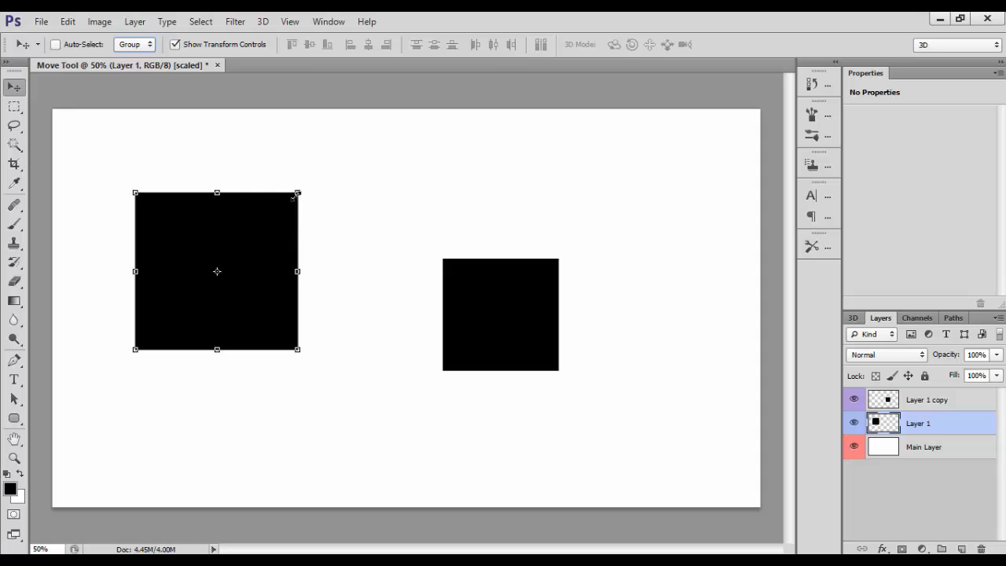
left_click_drag(298, 193, 289, 212)
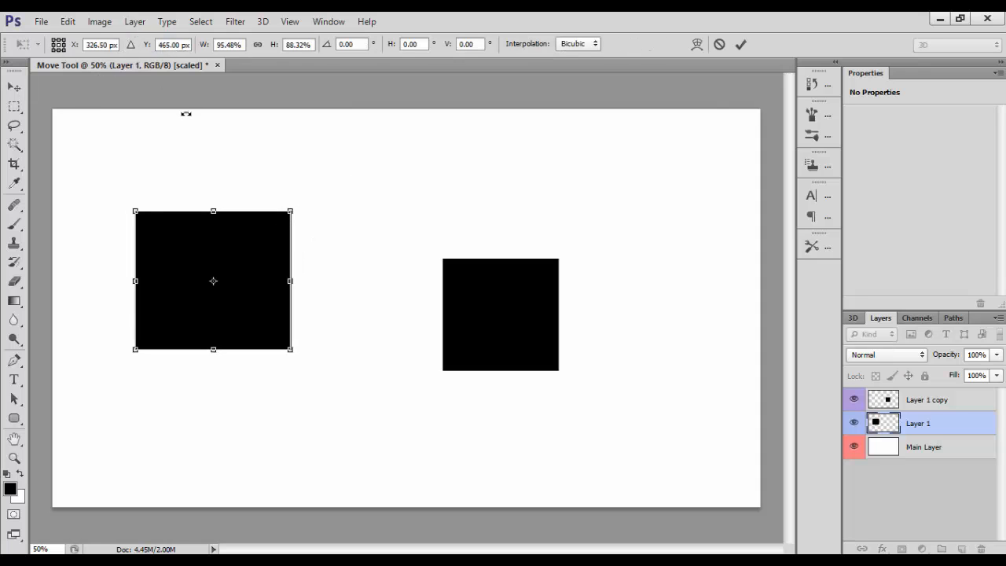
left_click(740, 45)
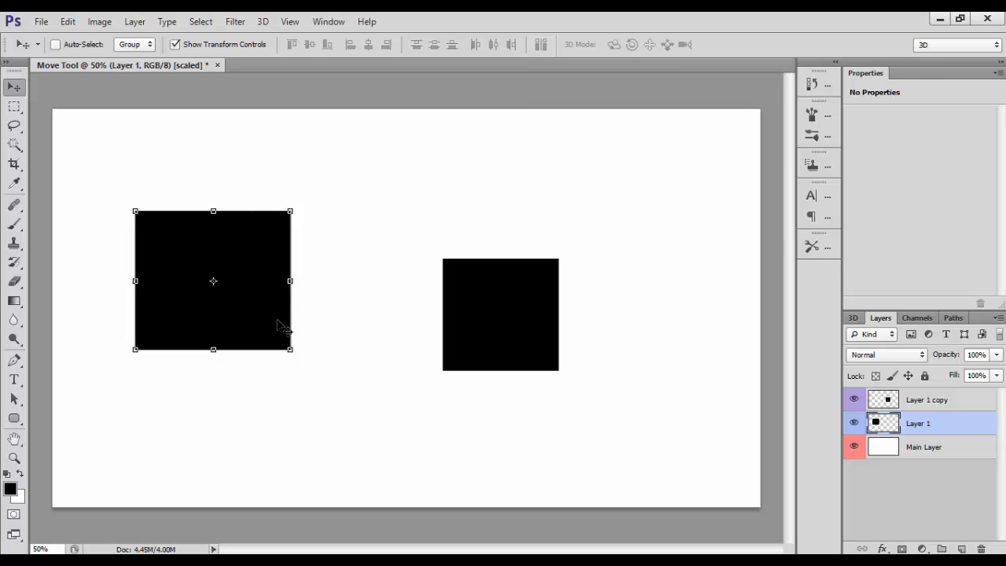
- Try distorting the large square by its upper-right corner with Free Transform, undo the distortion and leave the transform
key("ctrl+t")
key("Return")
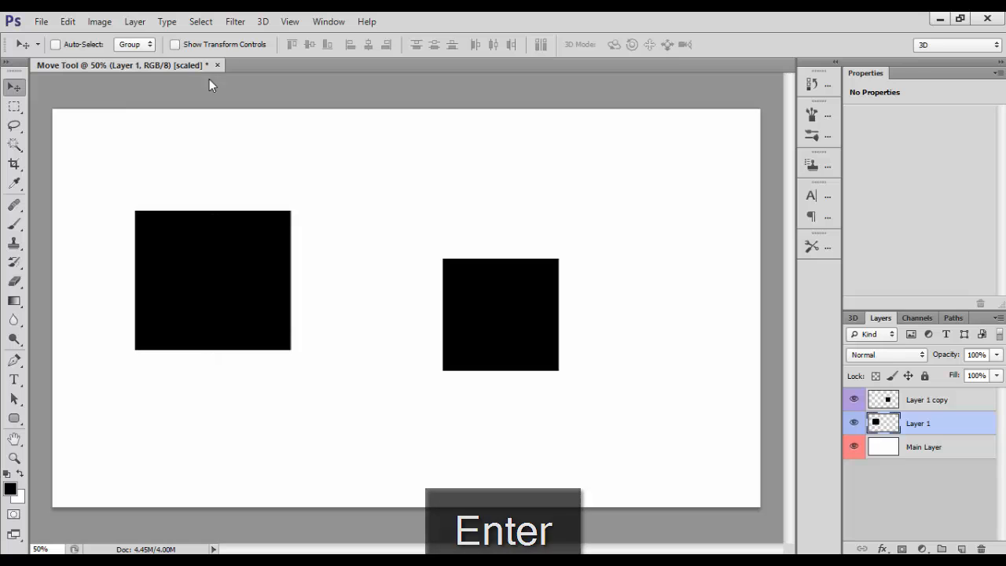
key("ctrl+t")
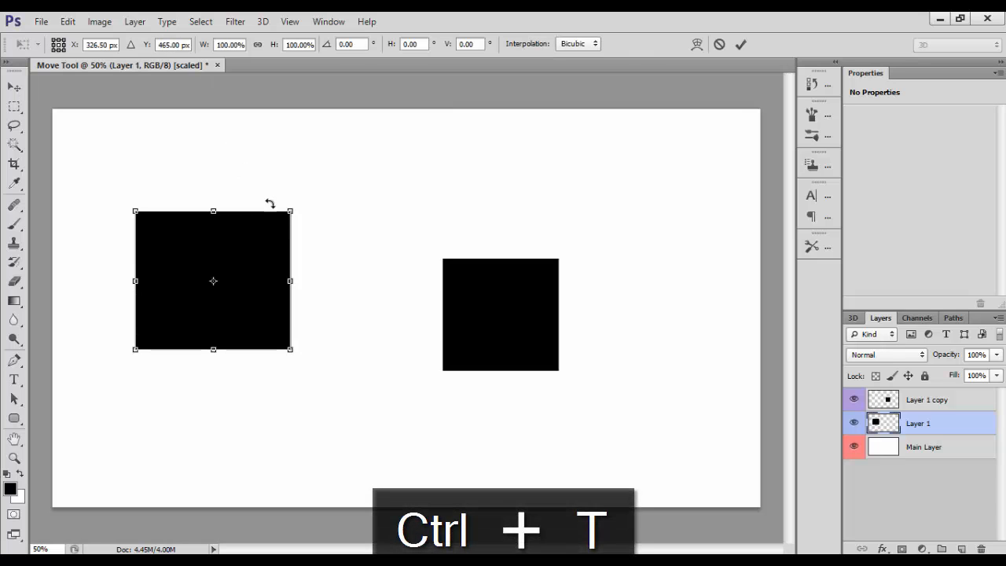
left_click_drag(290, 210, 371, 166)
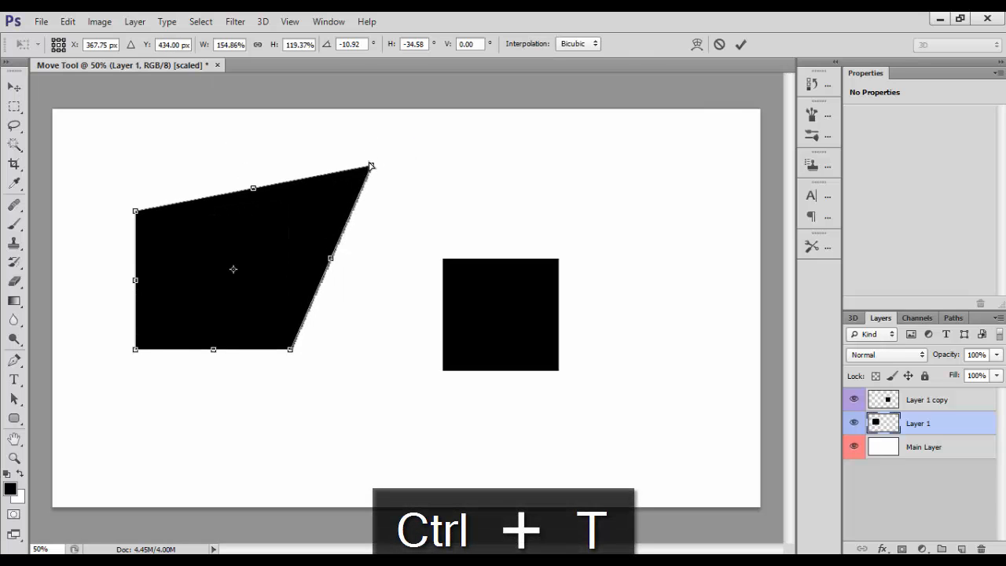
key("ctrl+z")
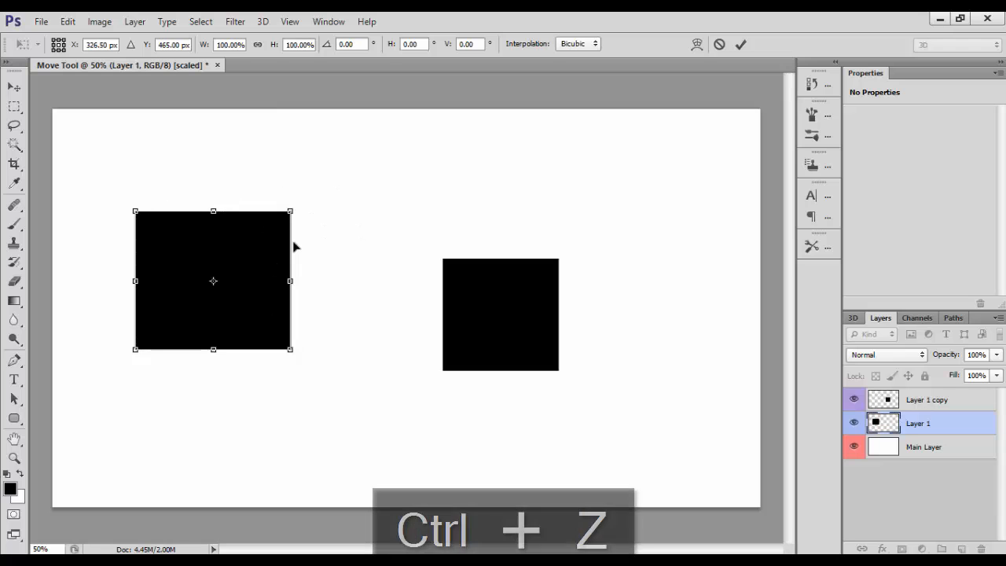
key("Return")
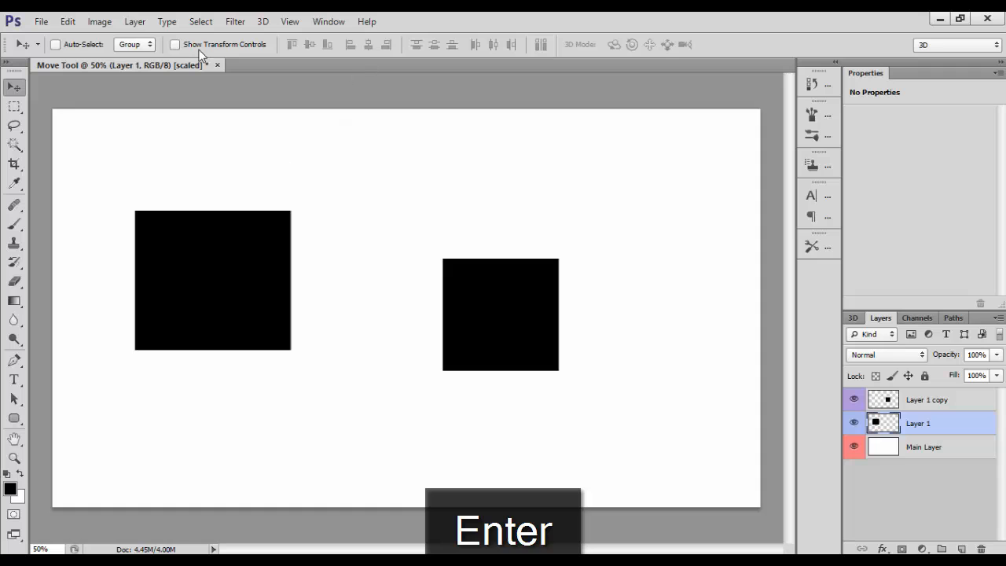
- Go through the layers in the list, make Main Layer active and select the entire canvas
left_click(900, 402)
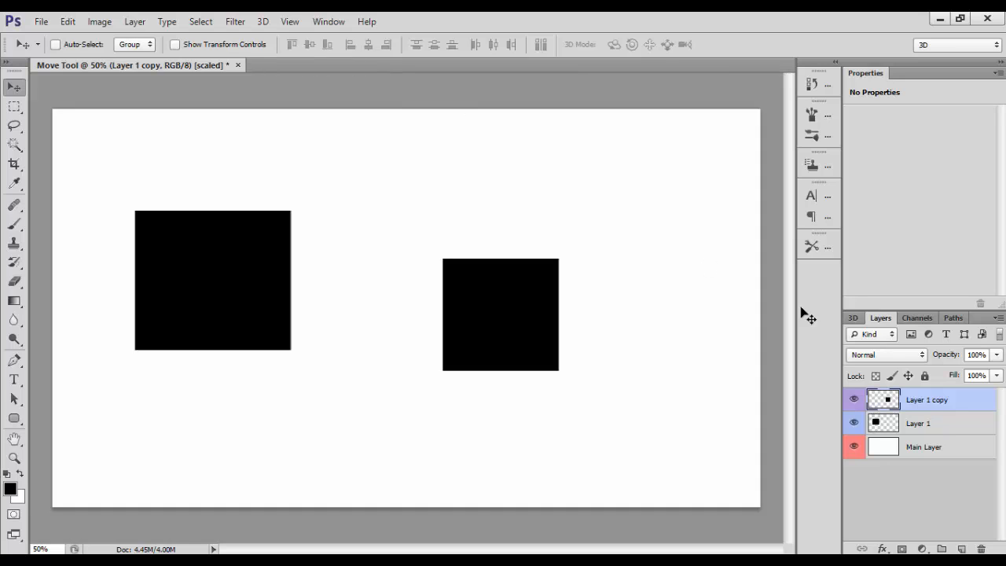
left_click(893, 446)
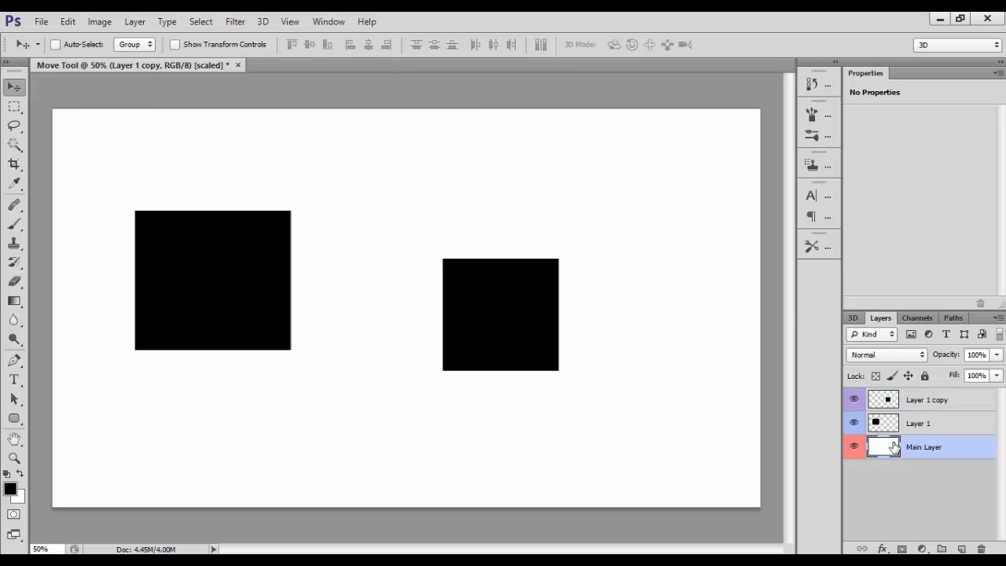
left_click(884, 425)
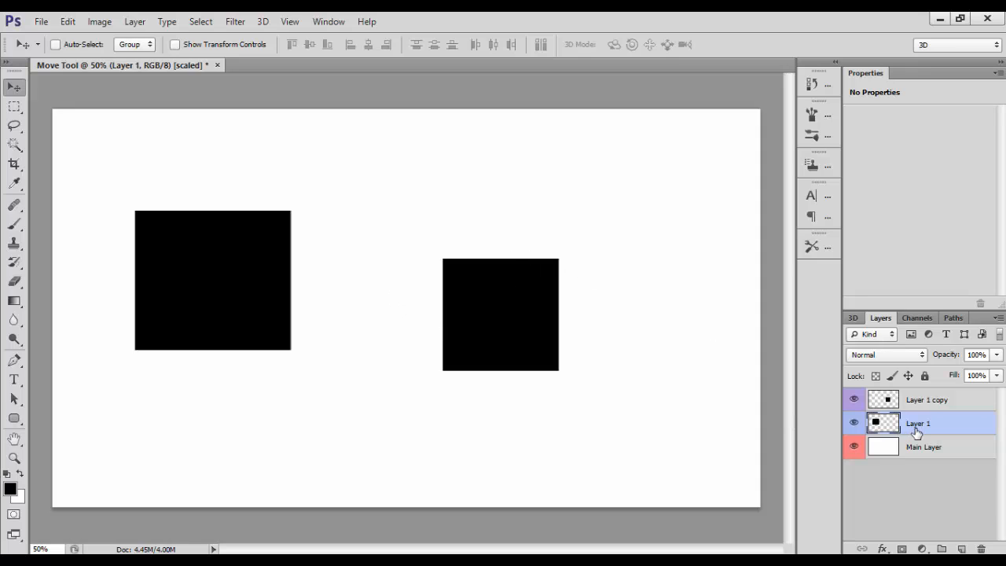
left_click(882, 448)
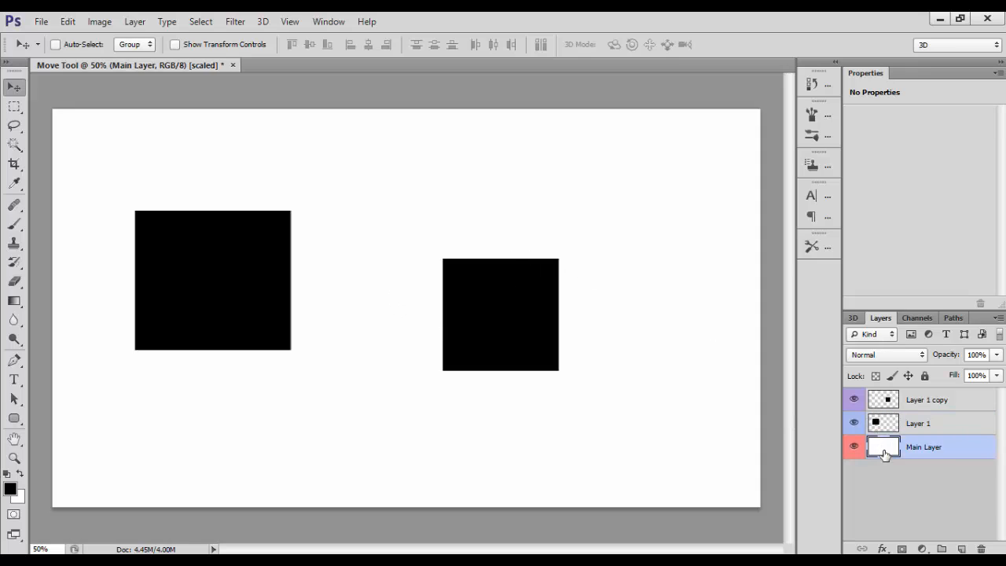
key("ctrl+a")
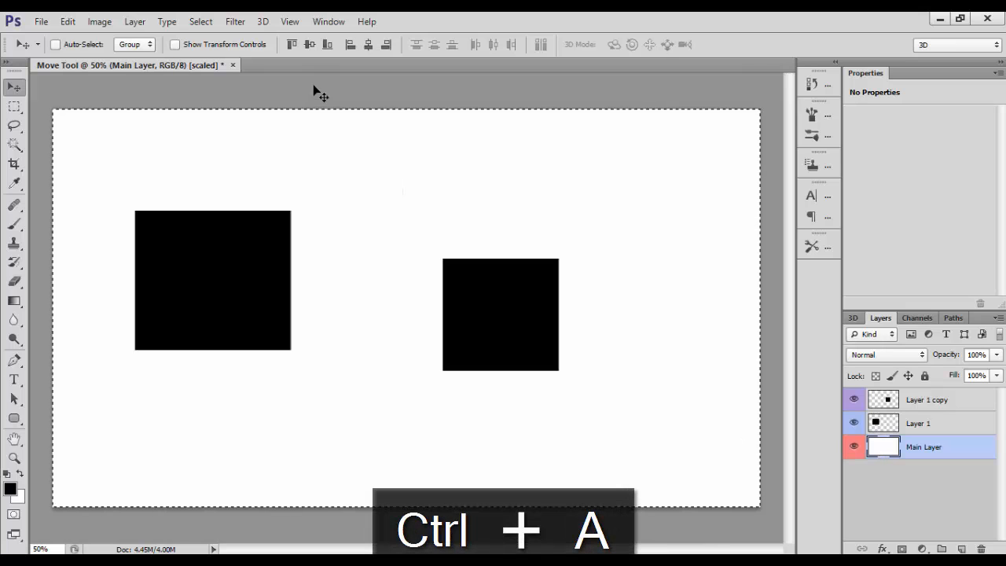
- Clear the selection and select the whole canvas again
left_click(200, 22)
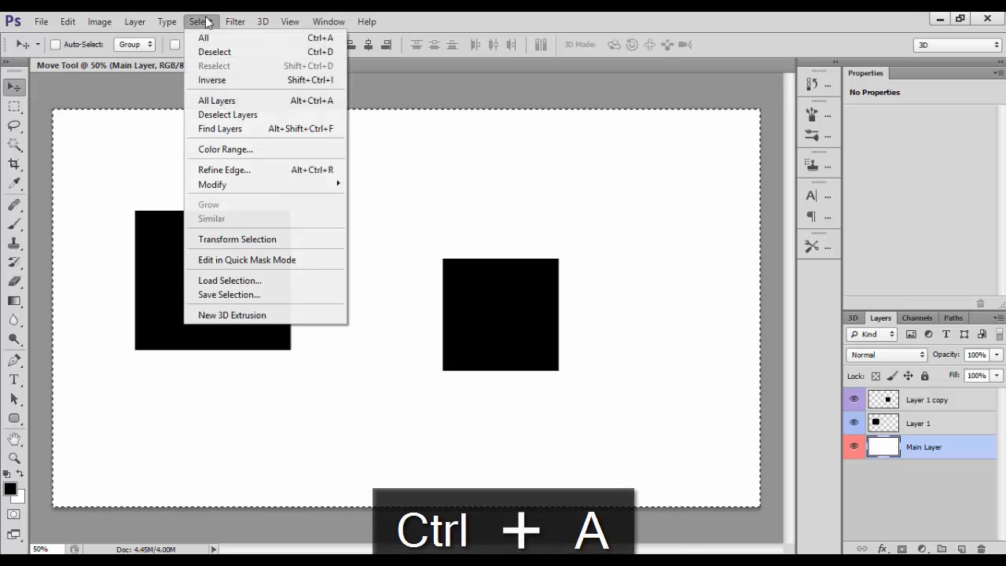
left_click(224, 53)
left_click(192, 25)
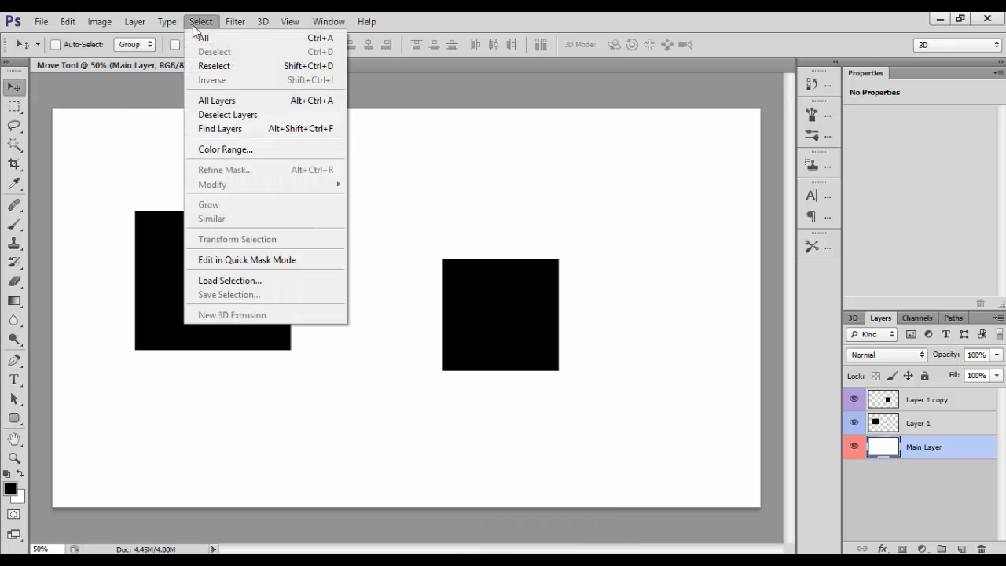
left_click(255, 41)
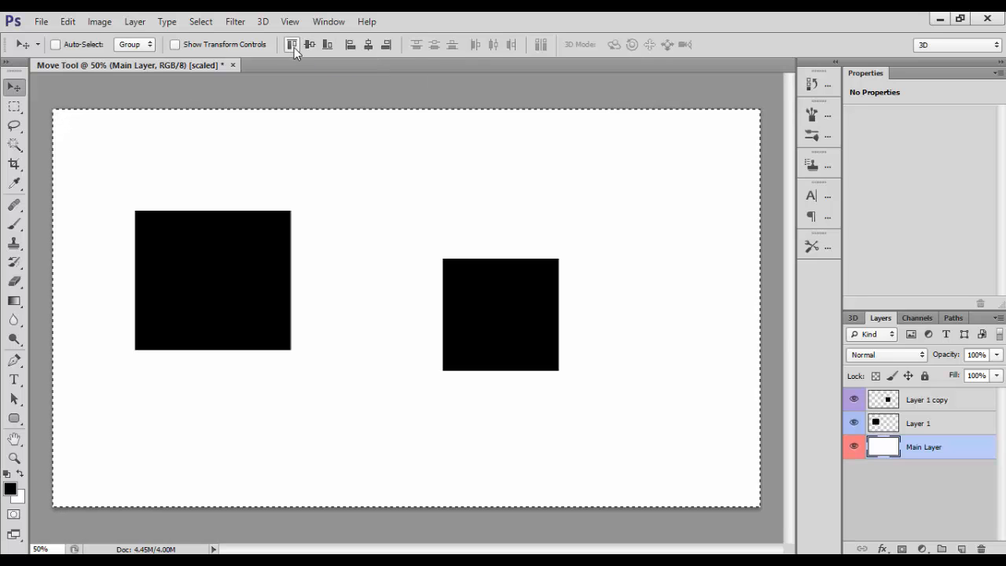
- Align Layer 1's square to the canvas's top and bottom edges in turn, finishing on its vertical and horizontal centres
left_click(886, 425)
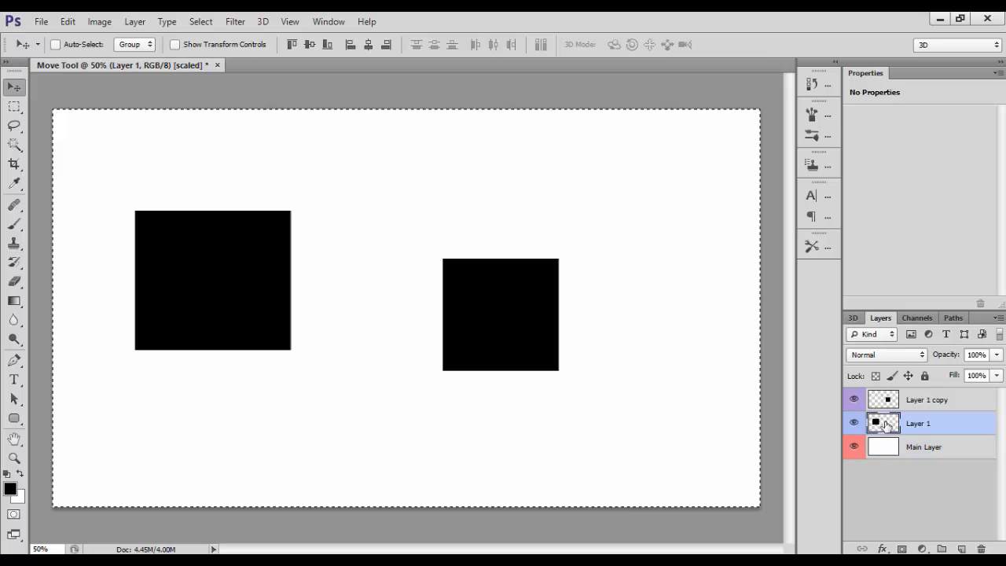
left_click(290, 45)
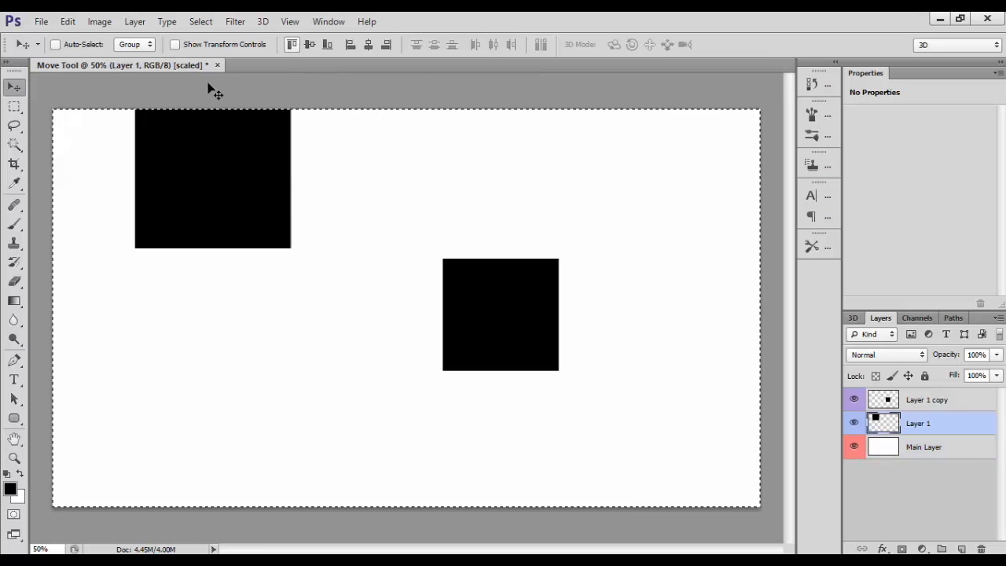
left_click(310, 45)
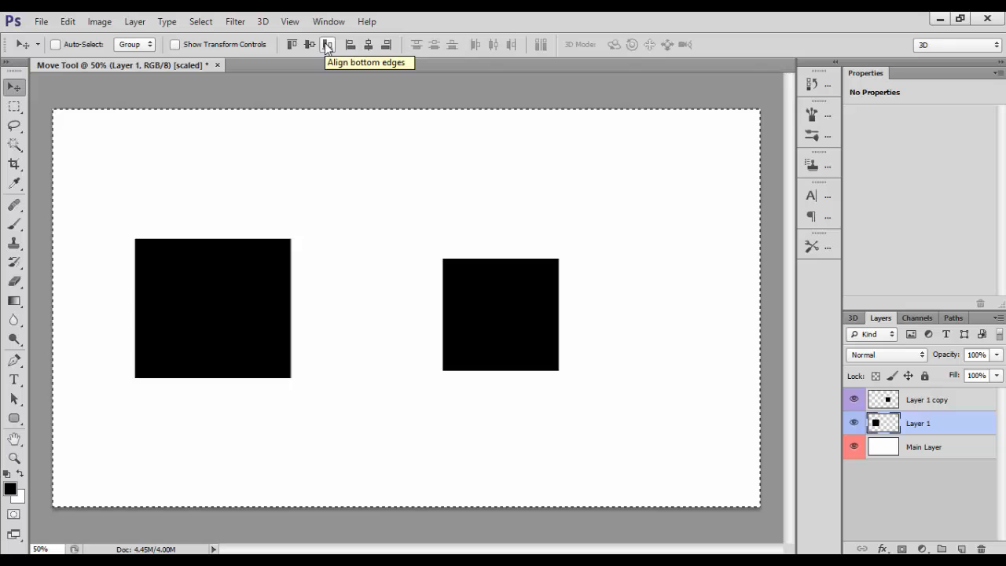
left_click(324, 44)
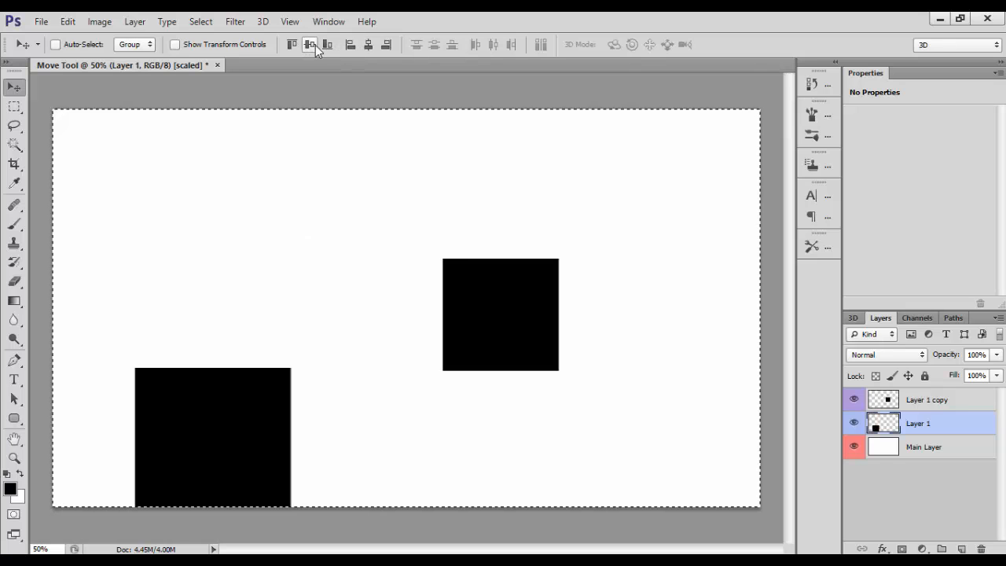
left_click(311, 44)
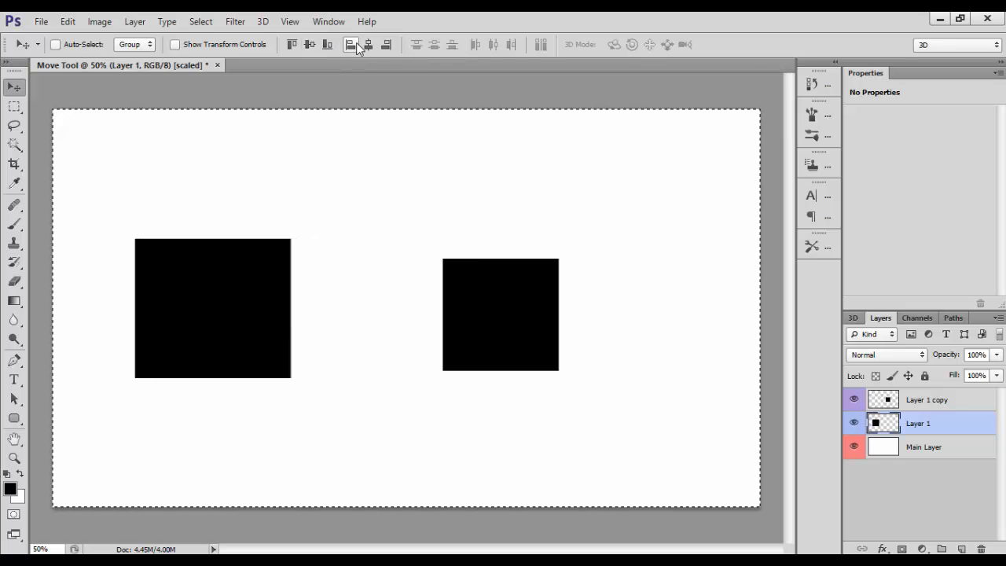
left_click(368, 44)
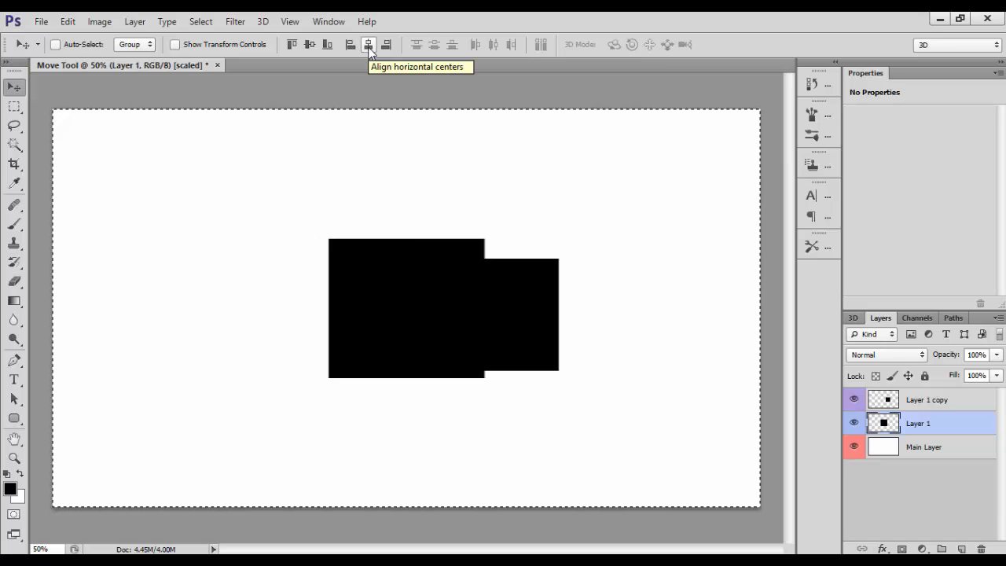
- Hide Layer 1 copy and clear the canvas selection
left_click(854, 401)
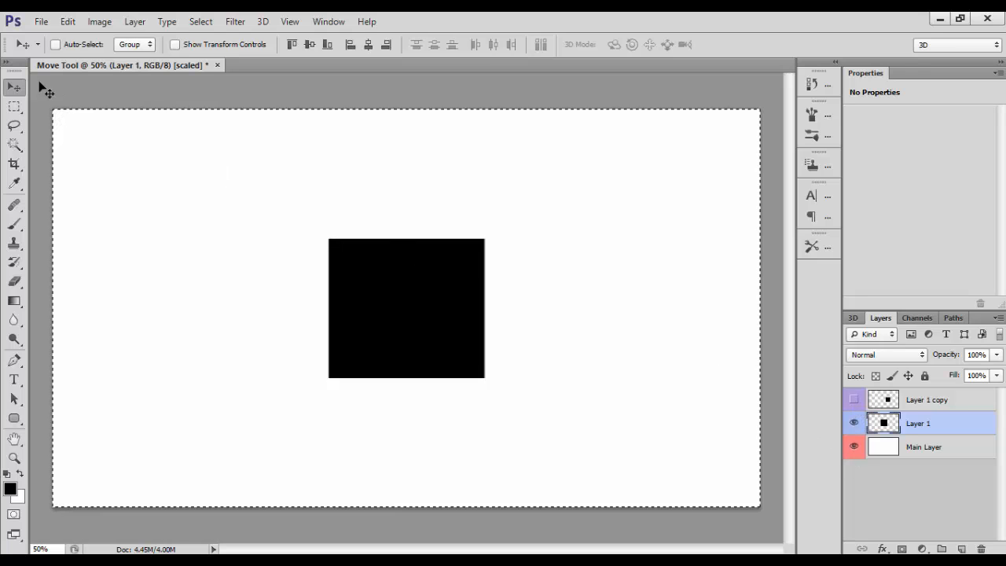
left_click(204, 23)
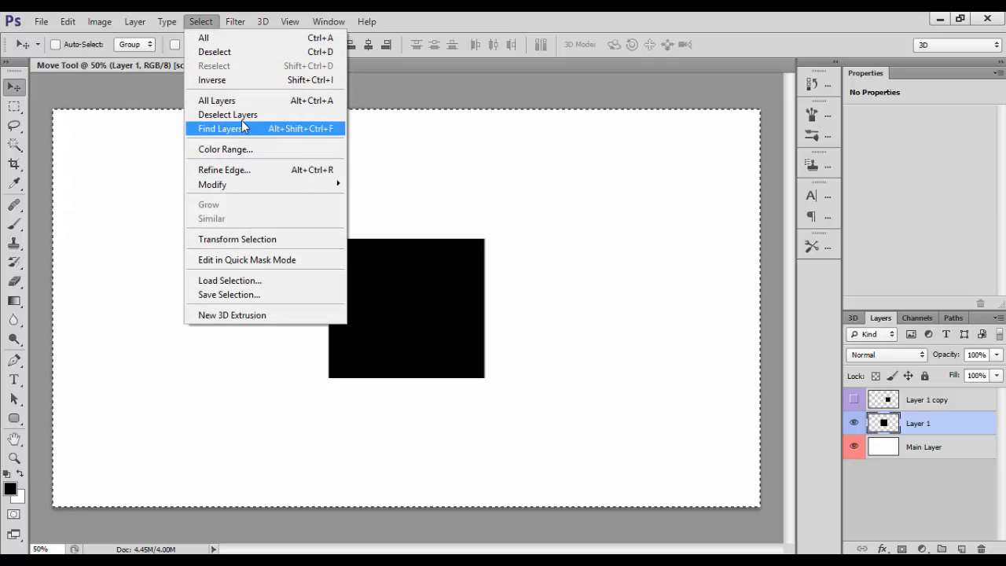
left_click(246, 52)
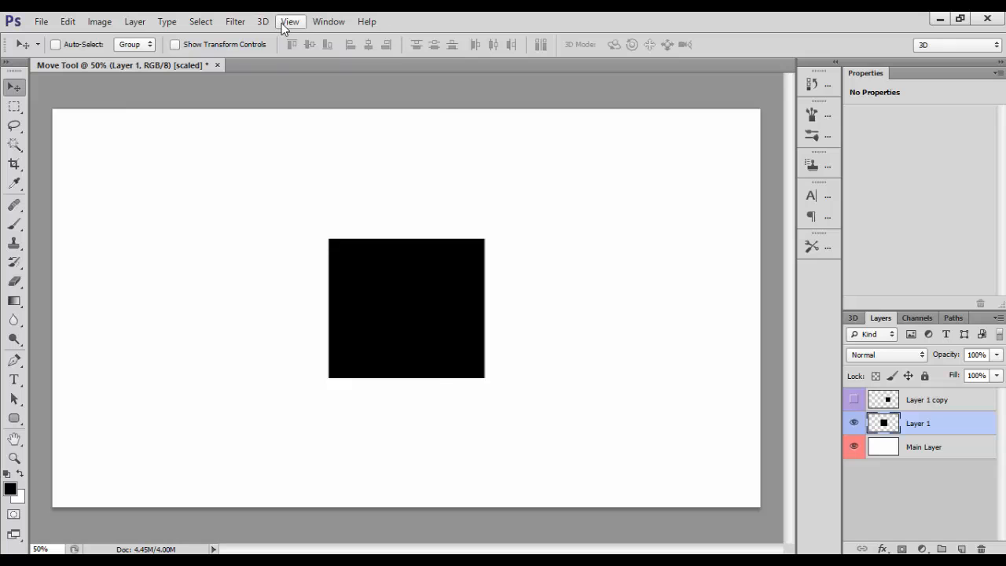
- Add a vertical guide at 50% of the canvas width, through the centre of the square
left_click(287, 22)
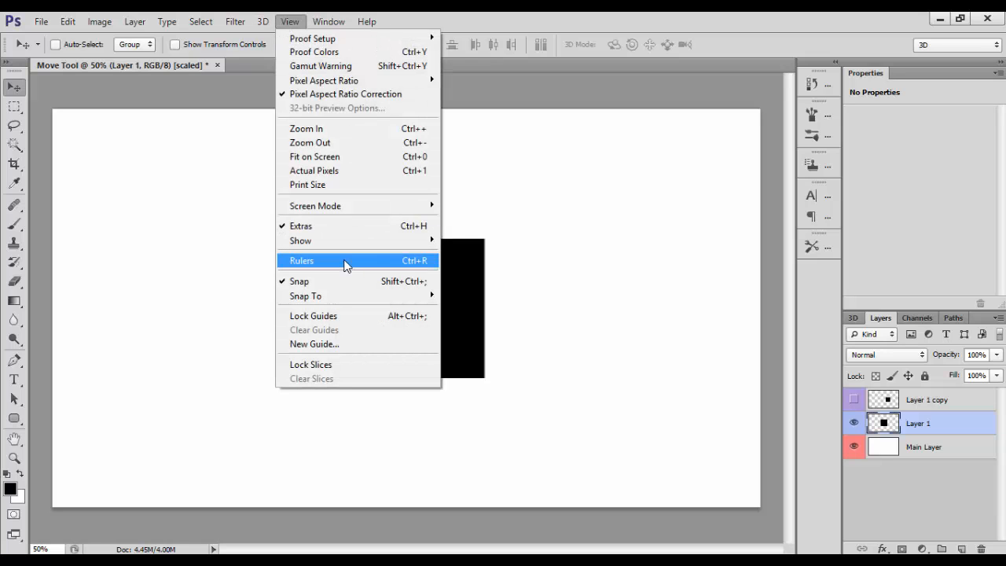
left_click(345, 347)
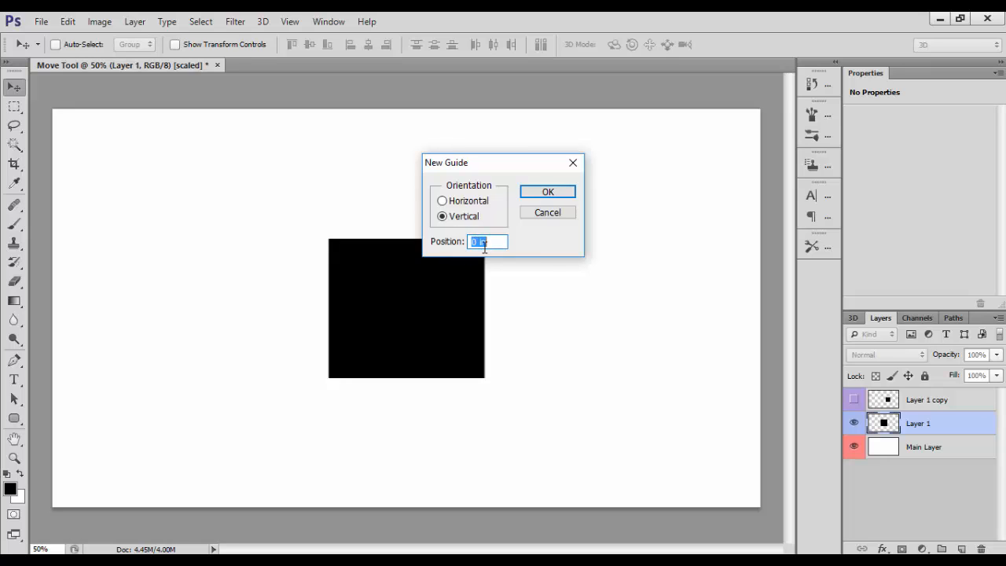
type("50")
left_click(561, 193)
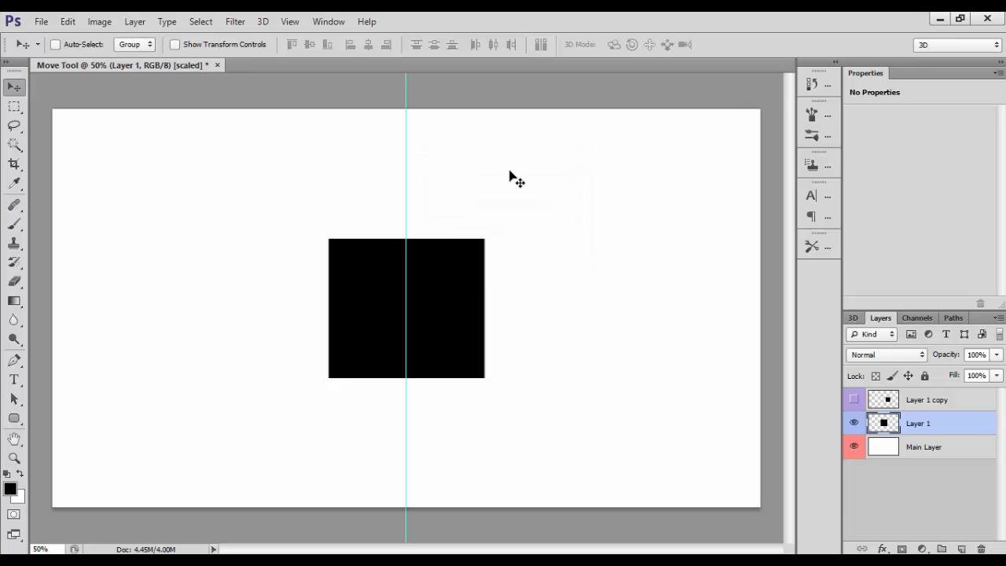
- Add a horizontal guide at 50% of the canvas height, through the centre of the square
left_click(329, 22)
mouse_move(290, 21)
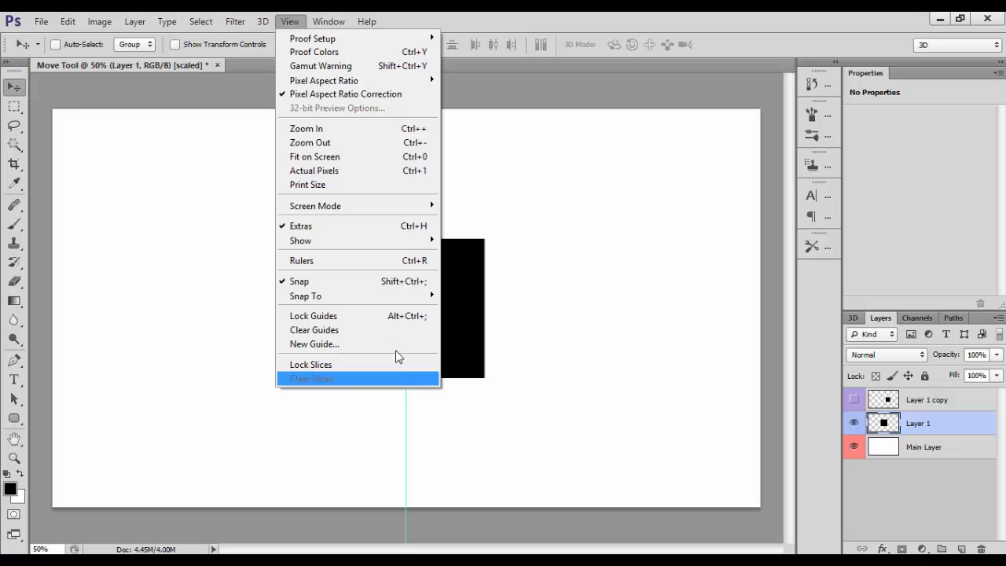
left_click(354, 345)
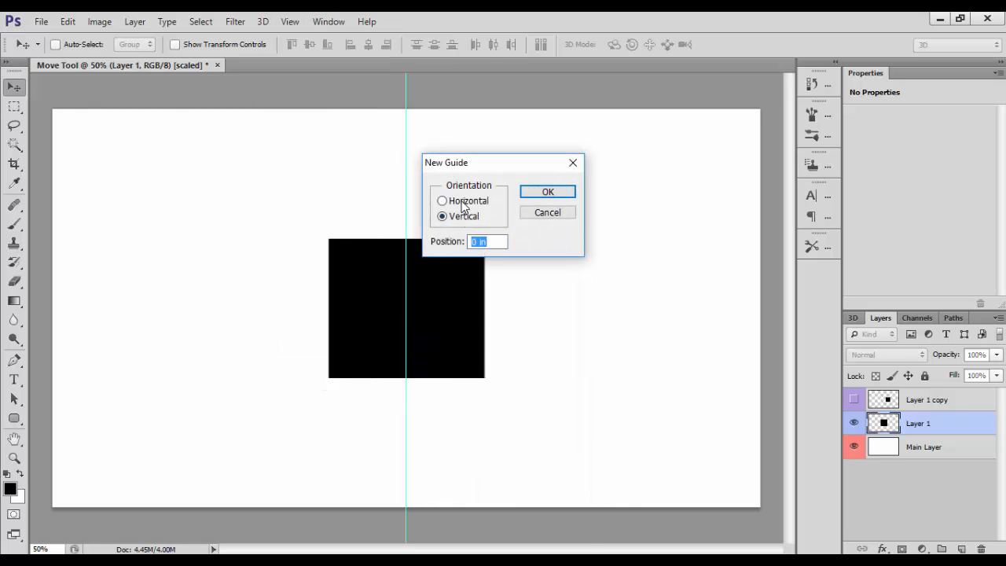
left_click(463, 205)
type("50")
key("Return")
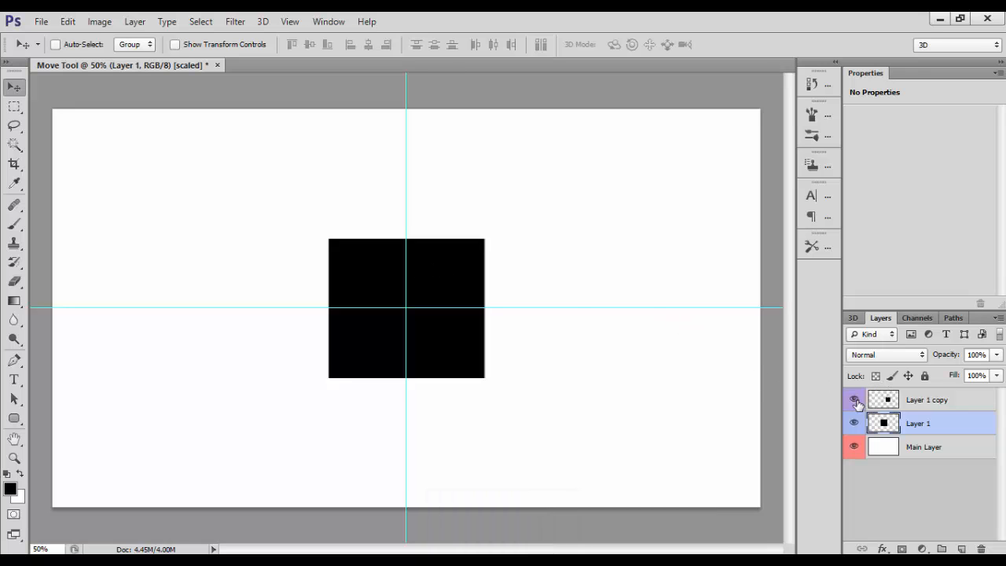
- Show Layer 1 copy, make it active and load its square's outline as a selection
left_click(853, 399)
left_click(885, 403)
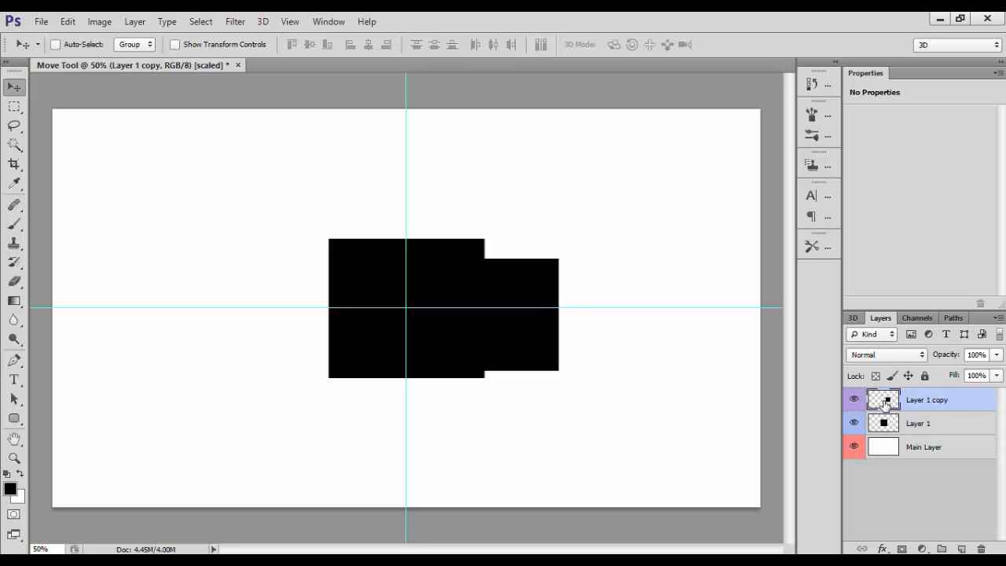
left_click(882, 401, "ctrl")
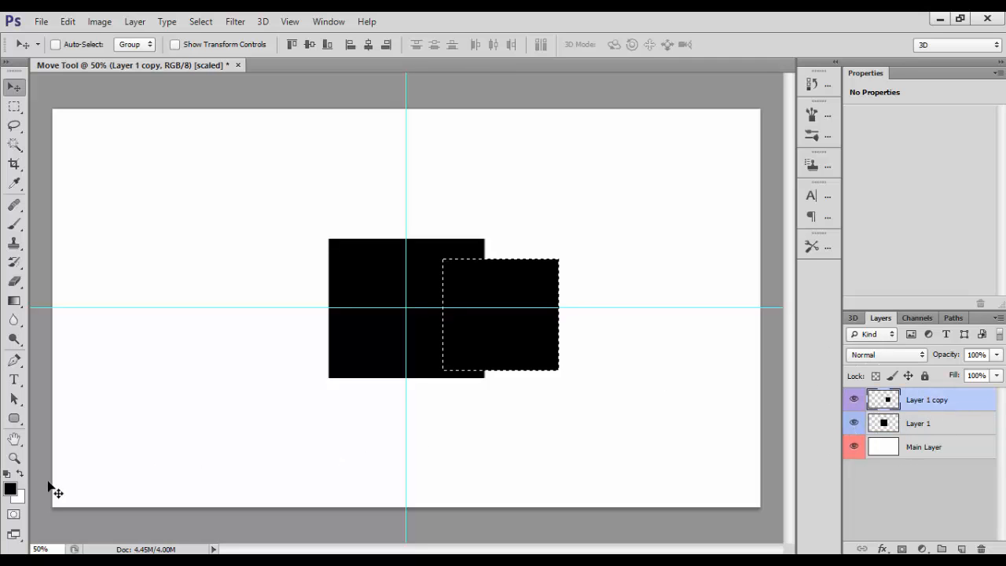
- Fill the selected square on Layer 1 copy with a muted dark mauve foreground colour and clear the selection
left_click(10, 488)
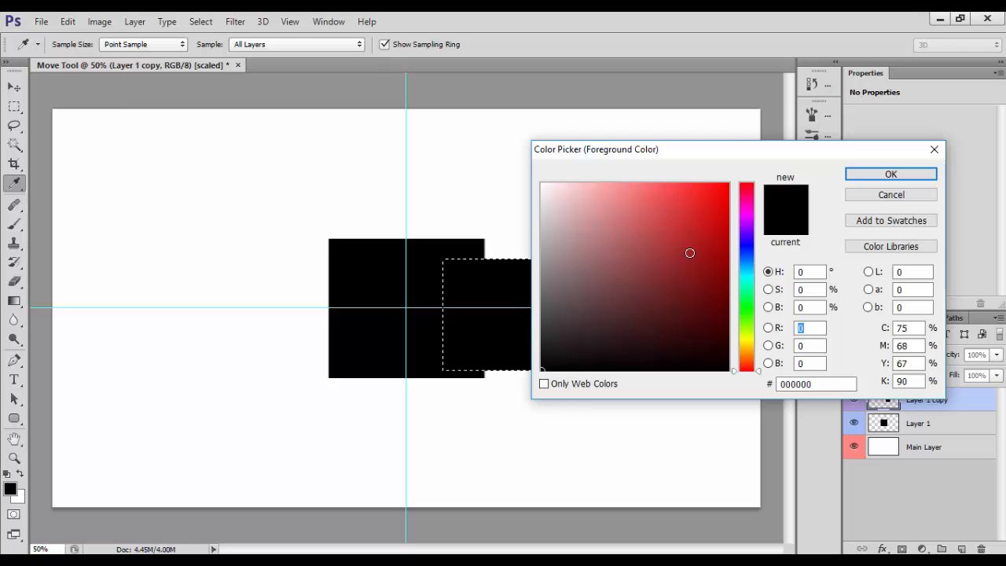
left_click(689, 252)
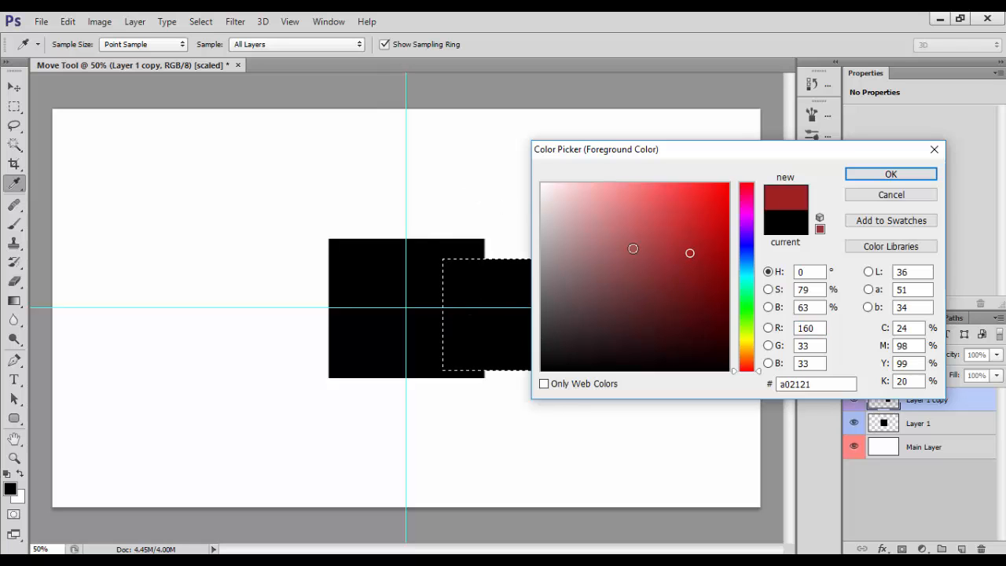
left_click(580, 297)
key("Return")
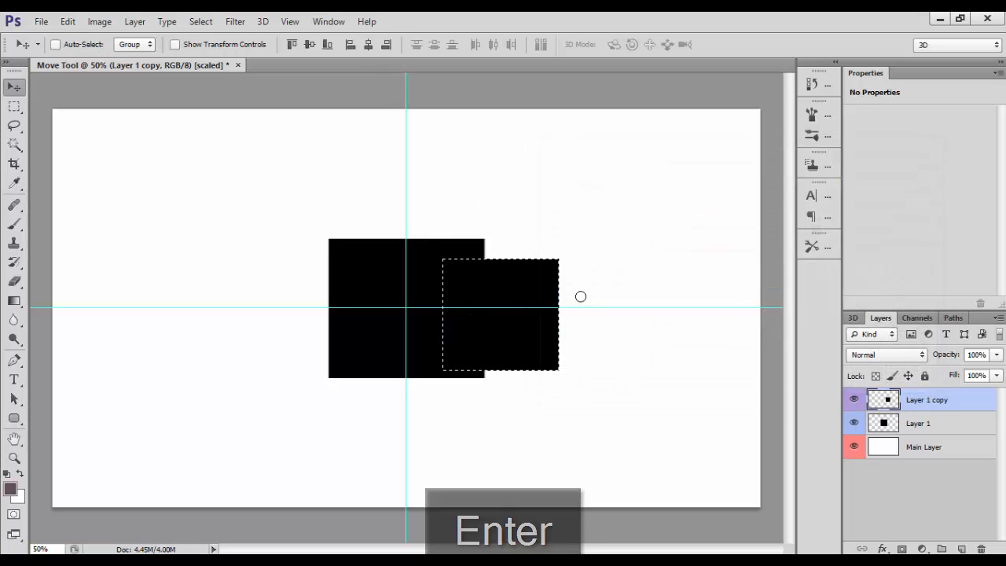
key("alt+BackSpace")
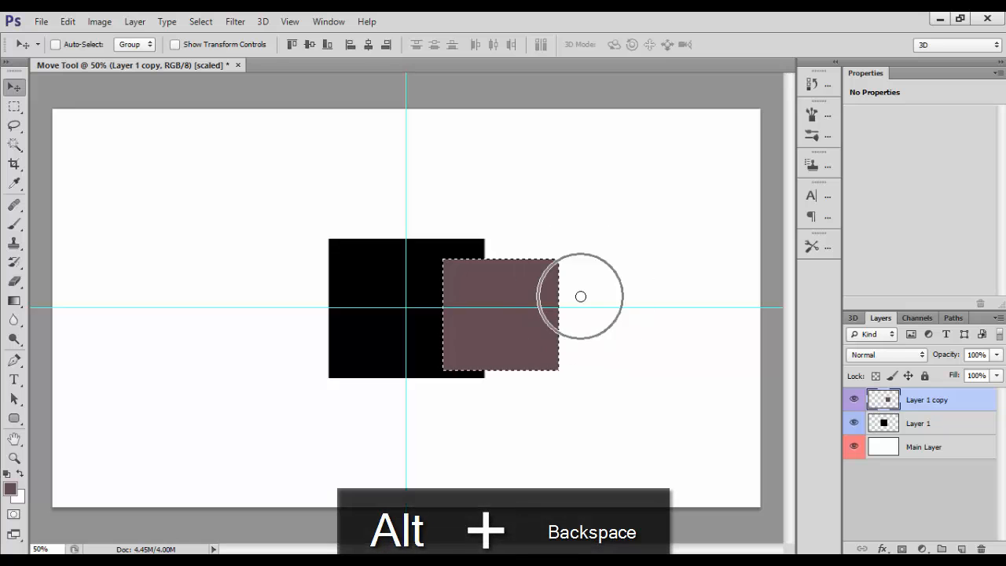
left_click(235, 21)
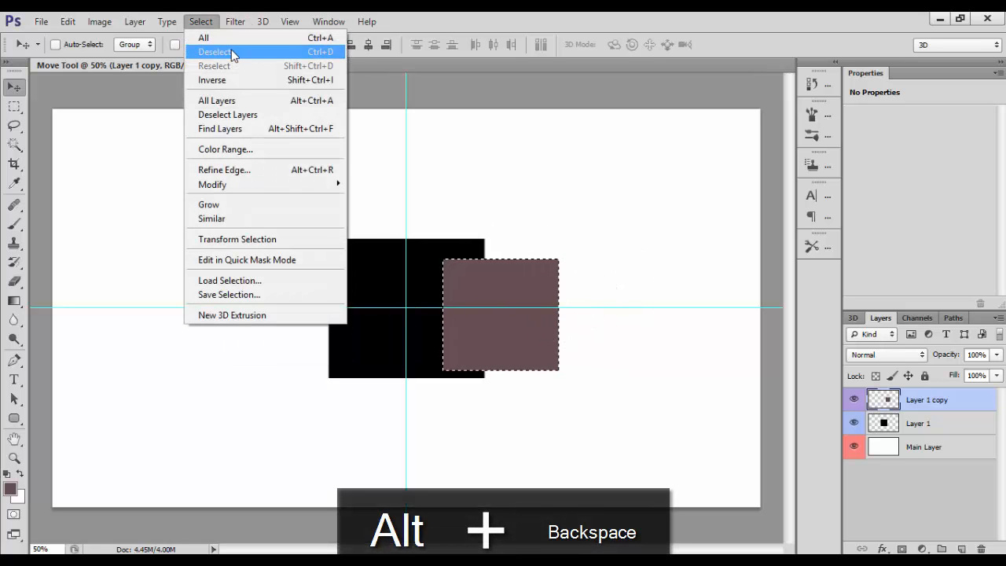
left_click(228, 52)
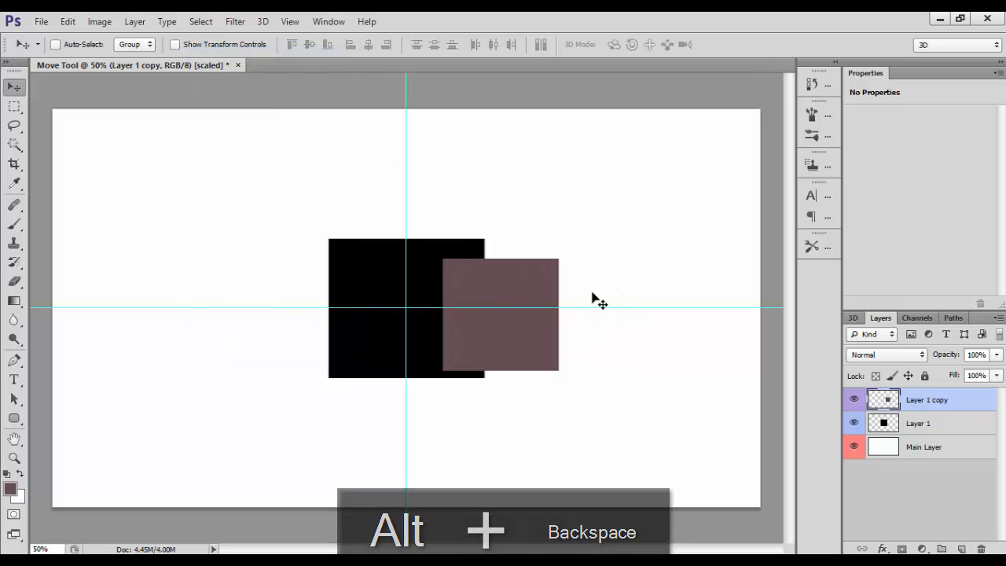
- Select the whole canvas and align Layer 1 copy's square to its top edge, vertical centre and bottom edge in turn, finishing on the horizontal centre
left_click(887, 429)
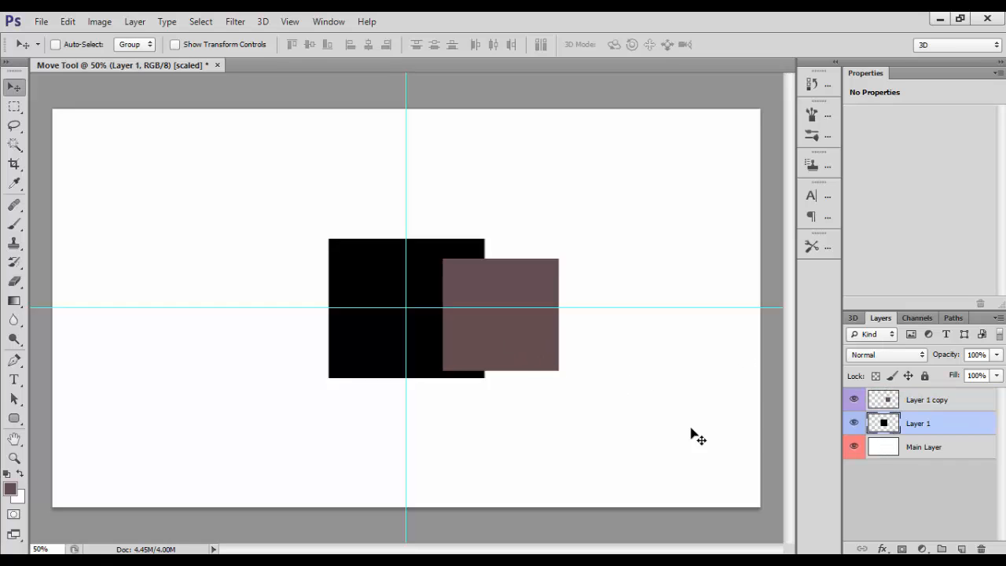
key("ctrl+a")
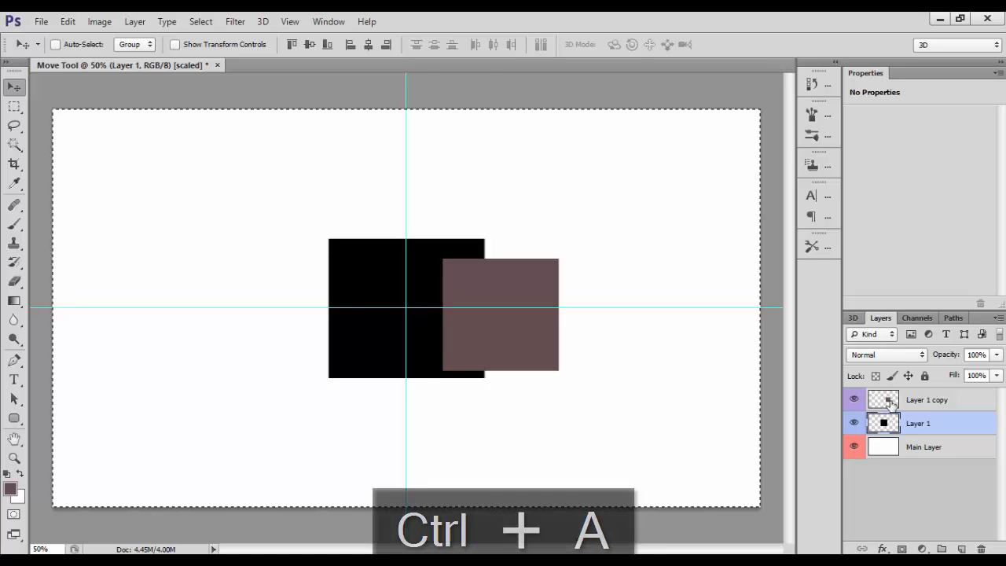
left_click(891, 403)
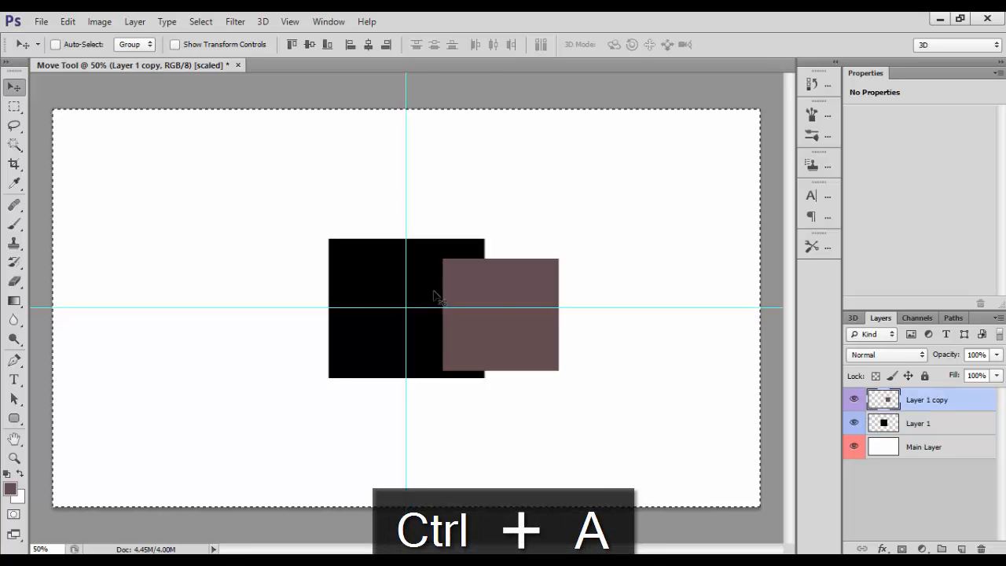
left_click(290, 46)
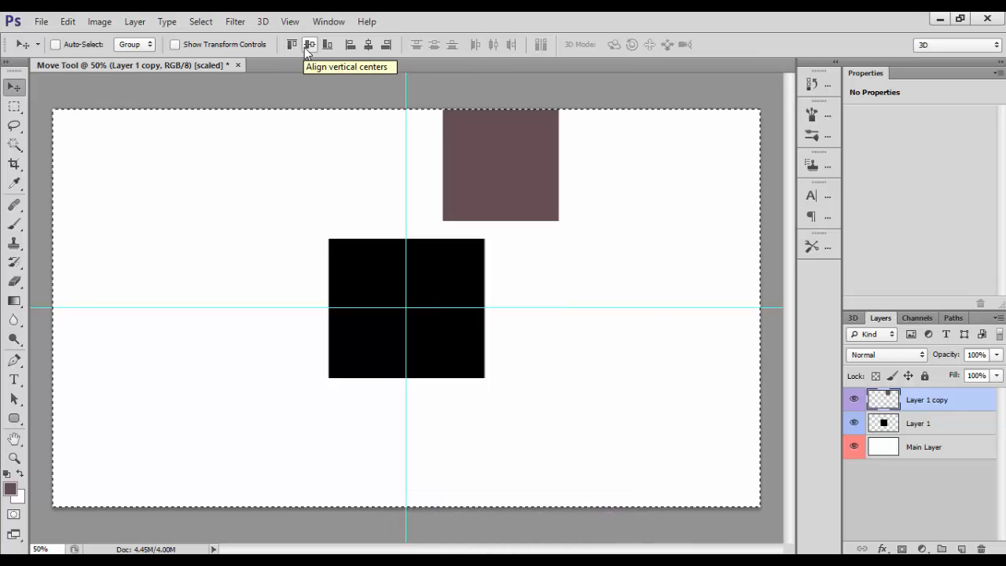
left_click(306, 47)
left_click(331, 48)
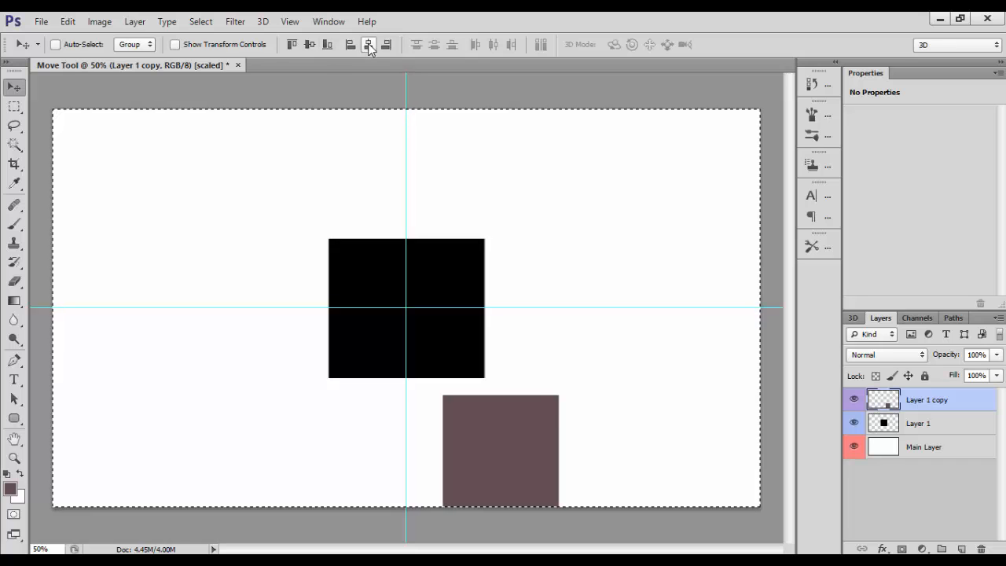
left_click(369, 45)
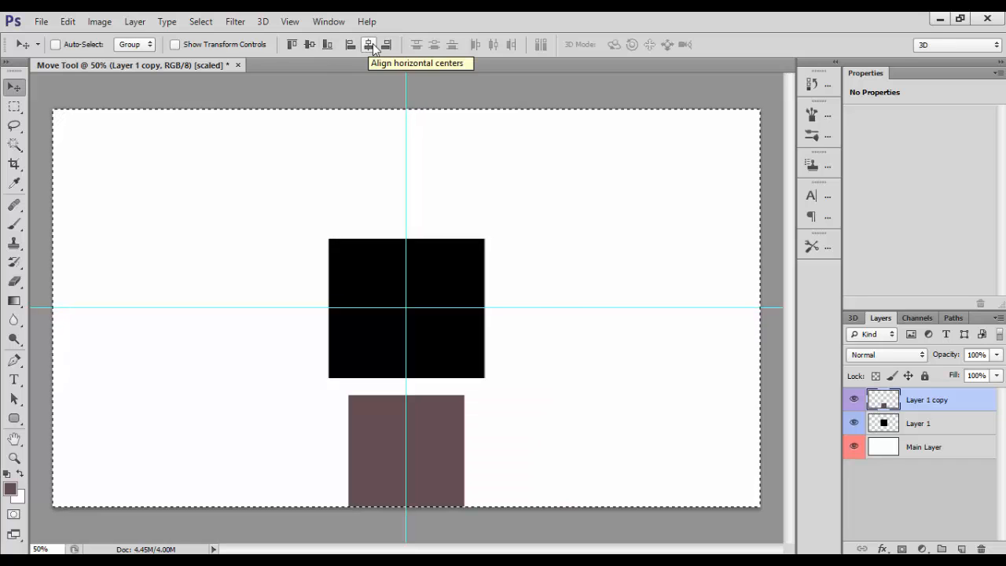
- Clear and remake the whole-canvas selection, and align Layer 1 copy's square to the canvas's vertical centre
left_click(882, 447)
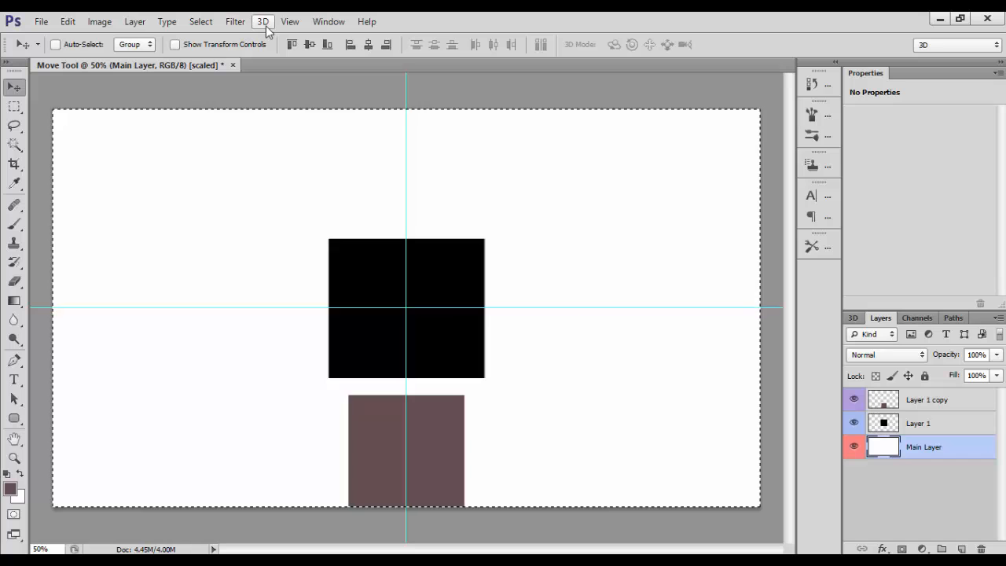
left_click(201, 21)
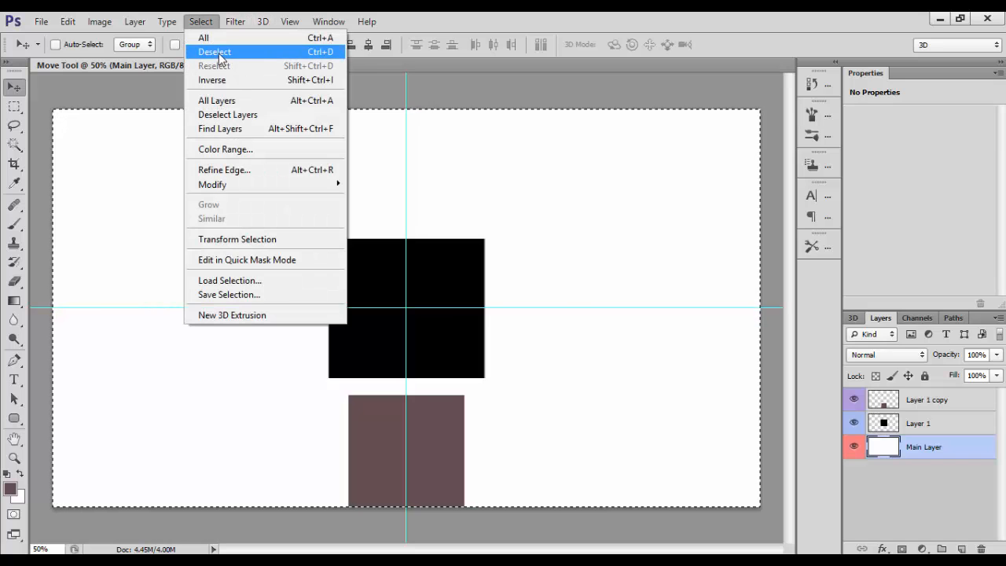
left_click(220, 50)
key("ctrl+a")
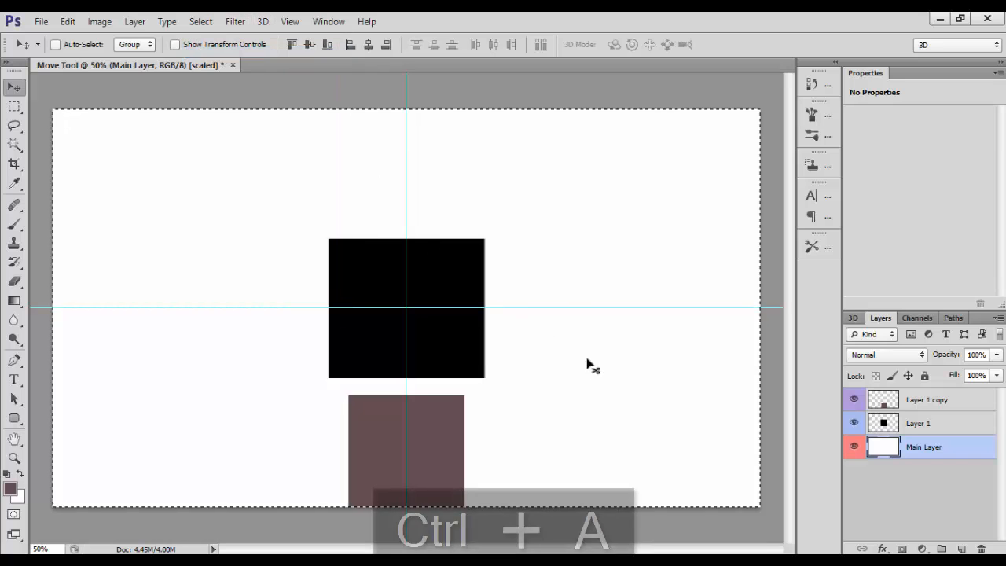
left_click(900, 403)
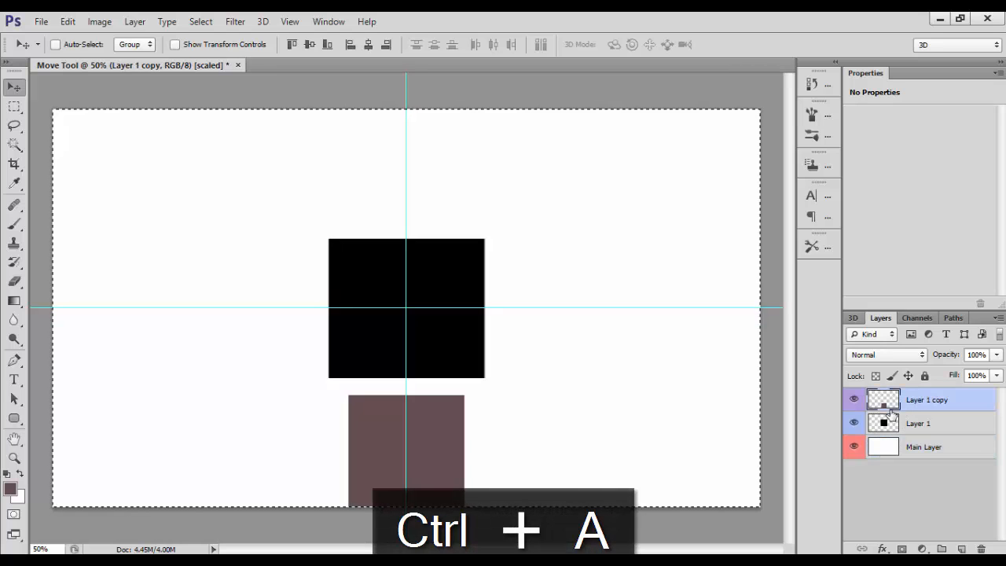
left_click(309, 44)
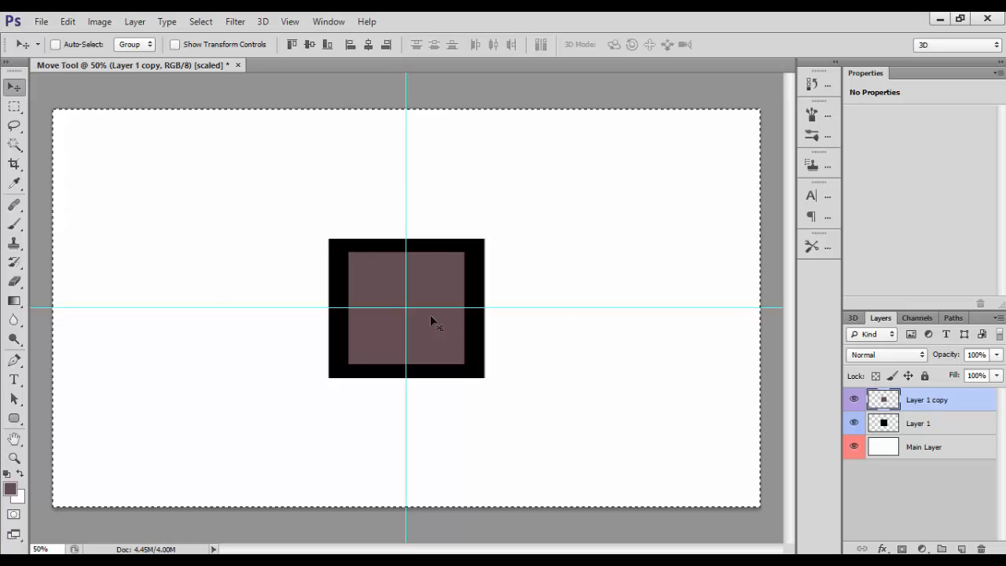
- Clear the canvas selection and hide the guides
key("ctrl+d")
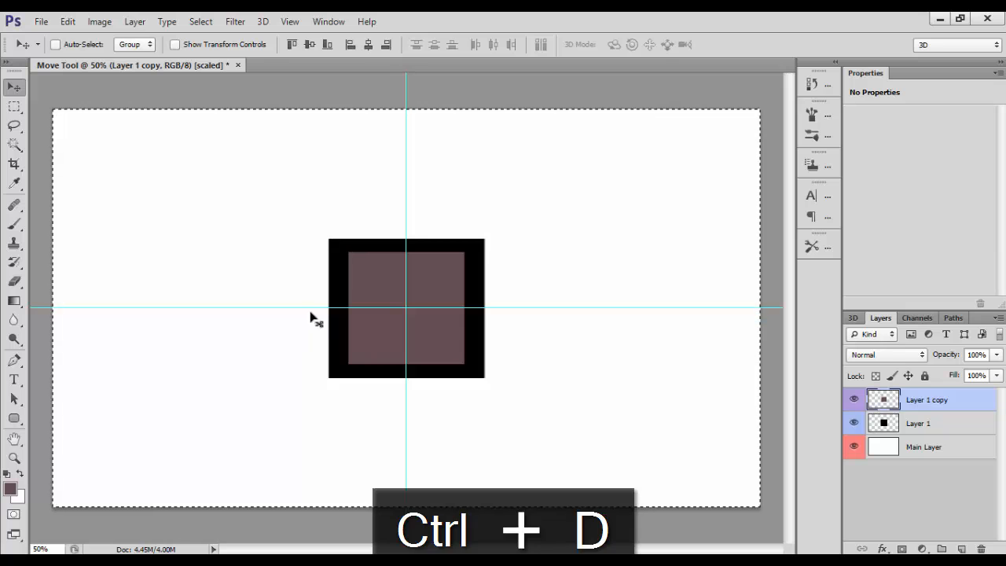
left_click(200, 22)
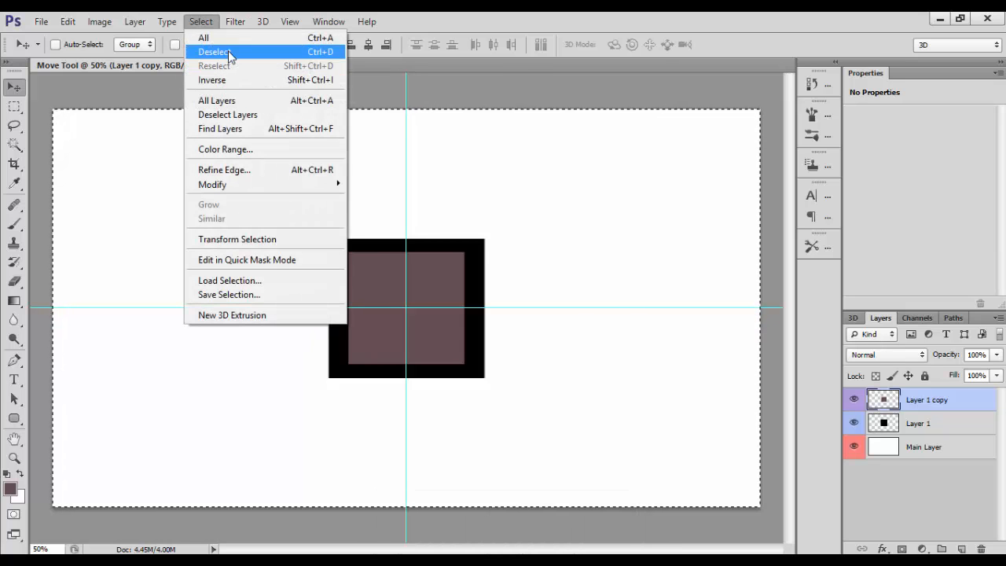
left_click(225, 52)
key("ctrl+h")
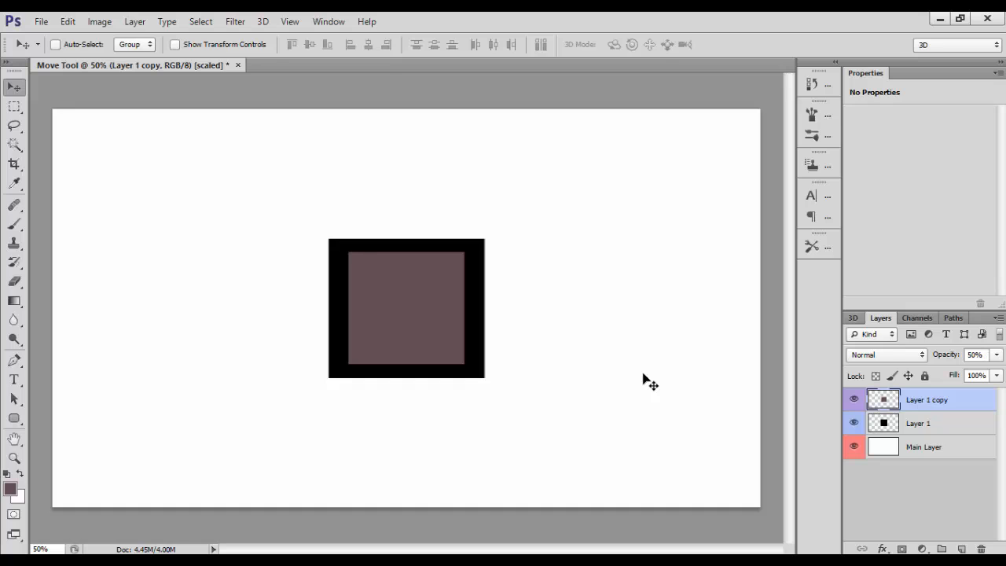
- Set the opacity of Layer 1 copy to 100%
left_click(995, 354)
left_click_drag(969, 372, 998, 376)
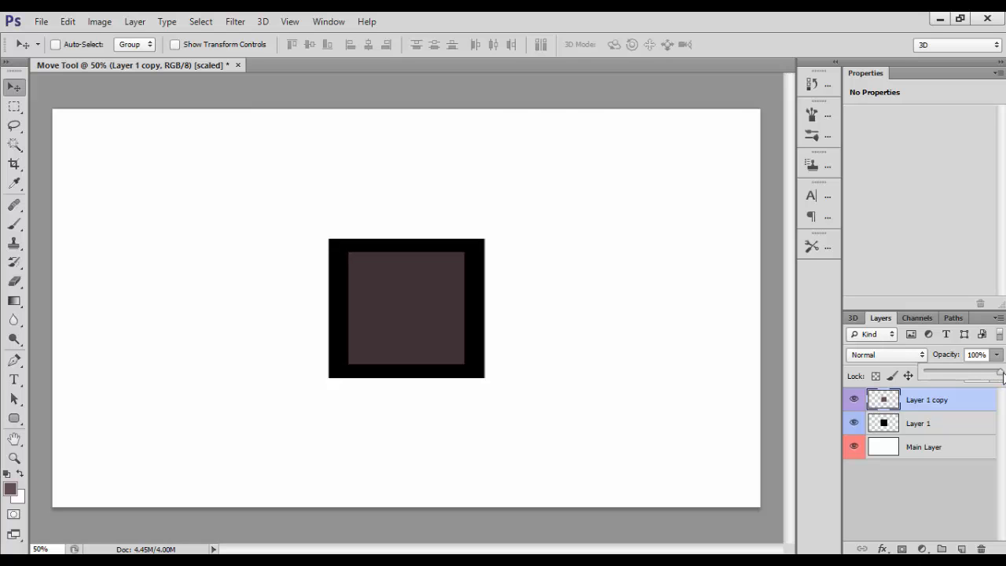
left_click(619, 344)
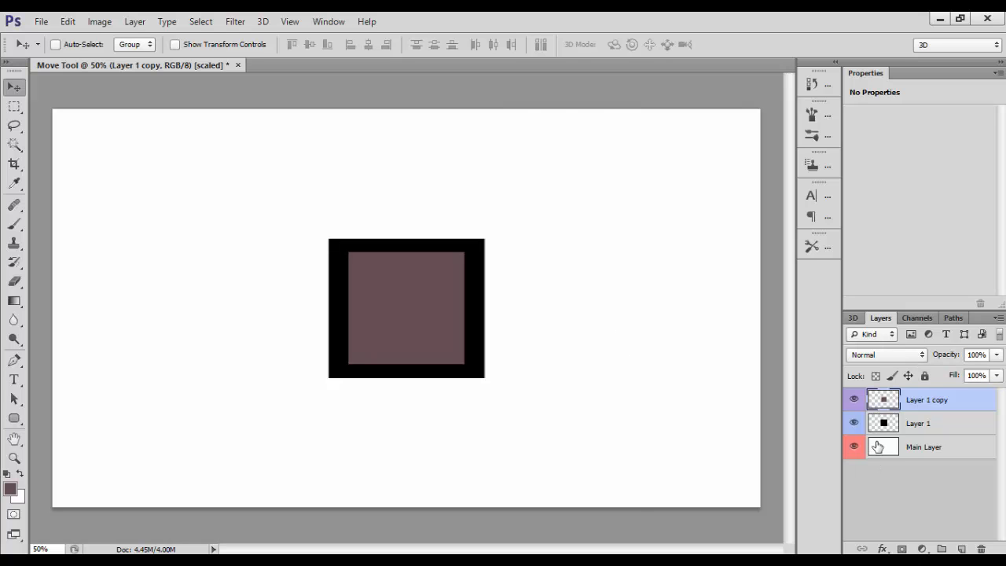
- Select the whole canvas, make Layer 1 the active layer and clear the selection
key("ctrl+a")
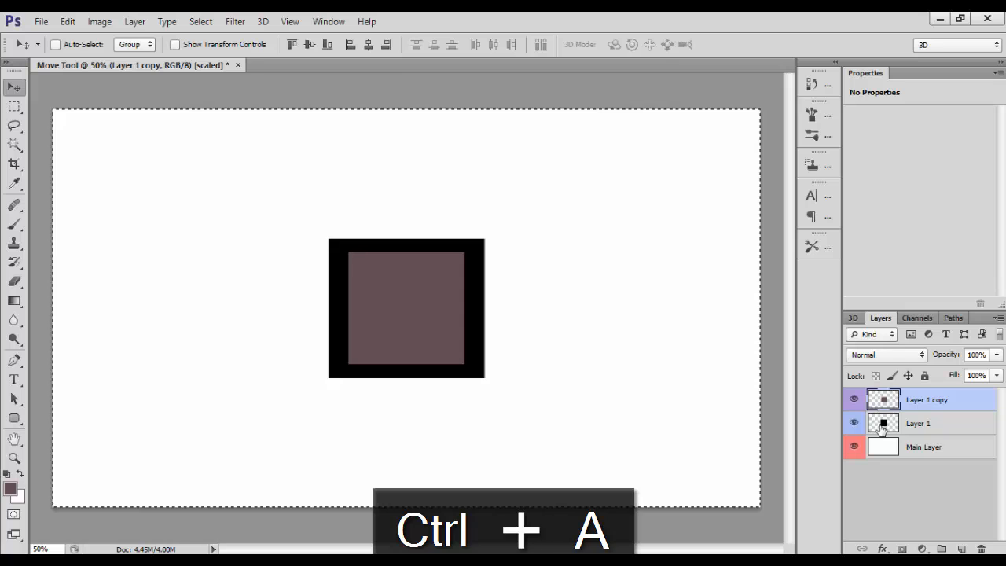
left_click(882, 428)
left_click(496, 394)
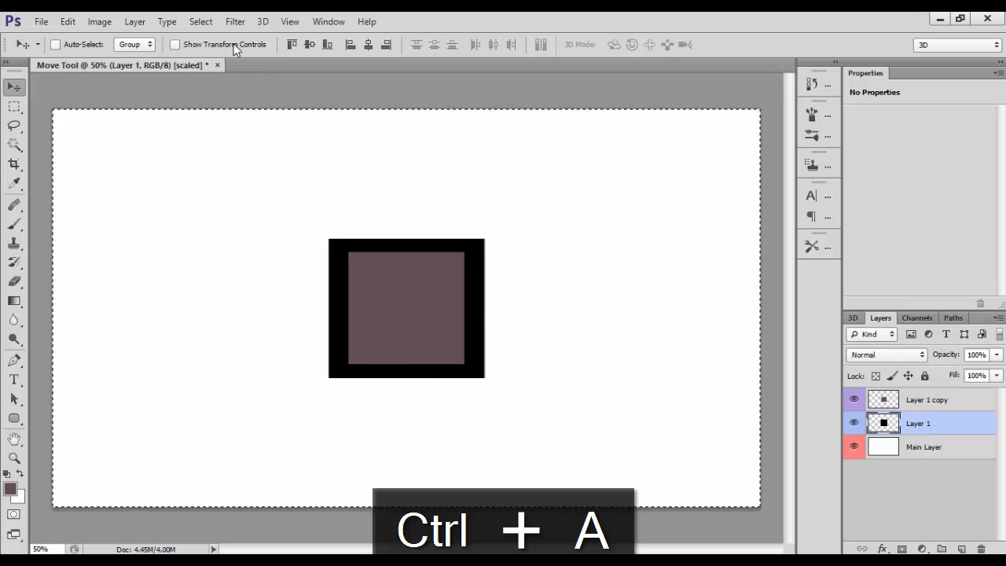
left_click(201, 21)
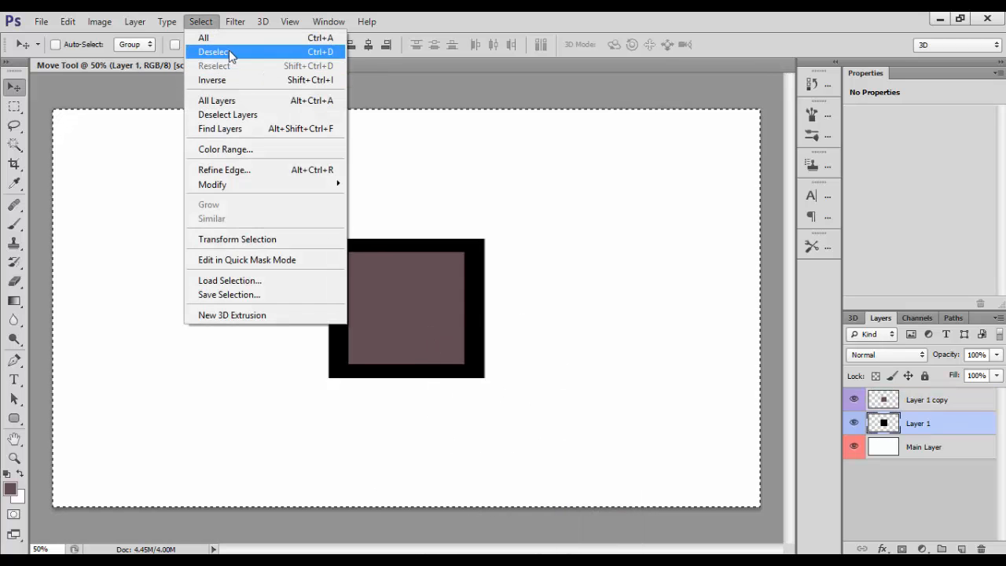
left_click(228, 51)
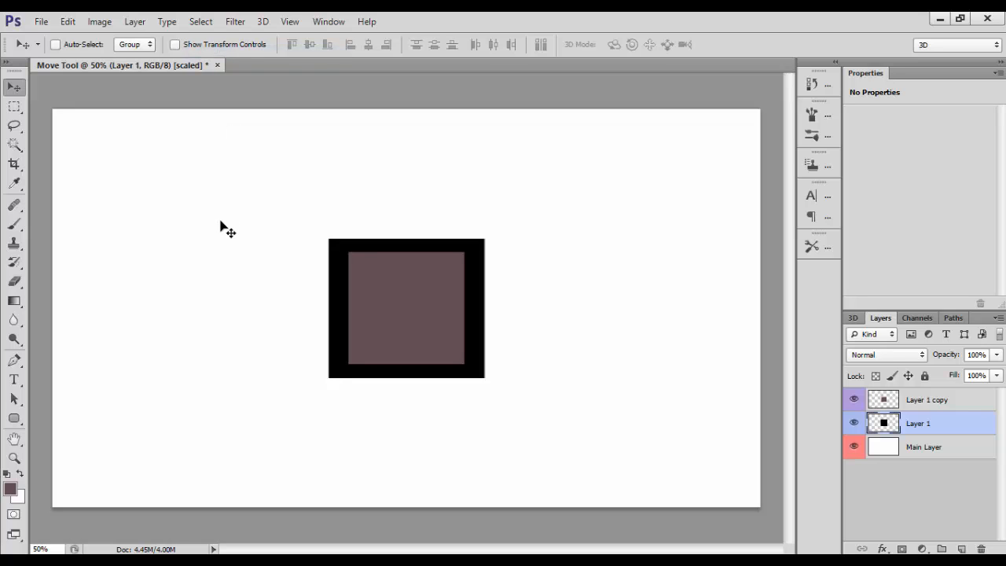